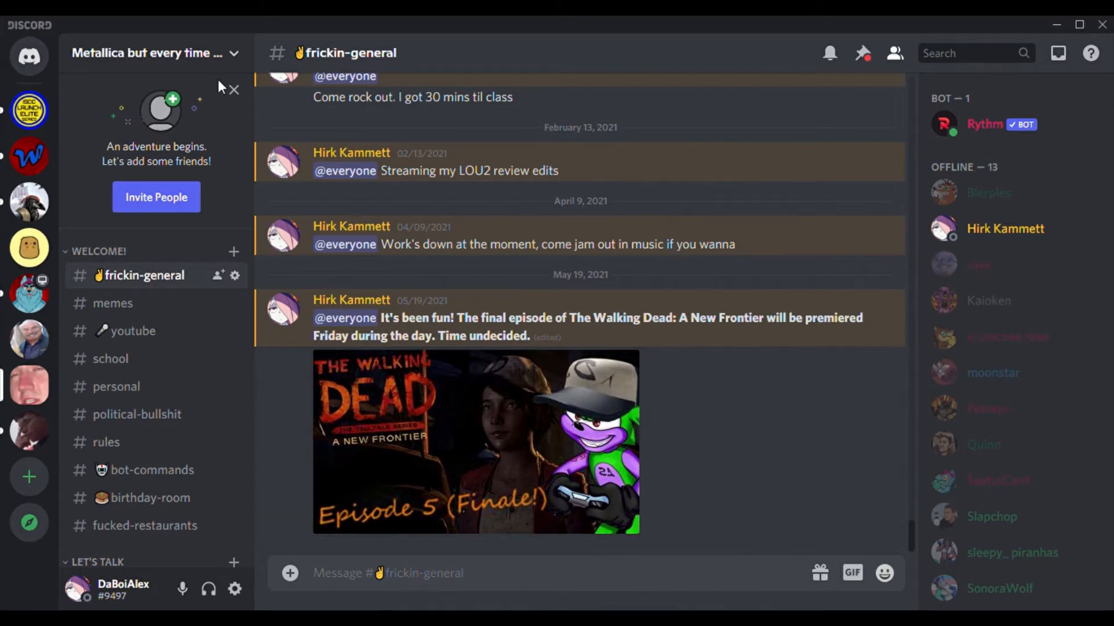
- Review the list of roles in the server settings of the current server, and close the settings
{"action": "left_click", "coordinate": [153, 58]}
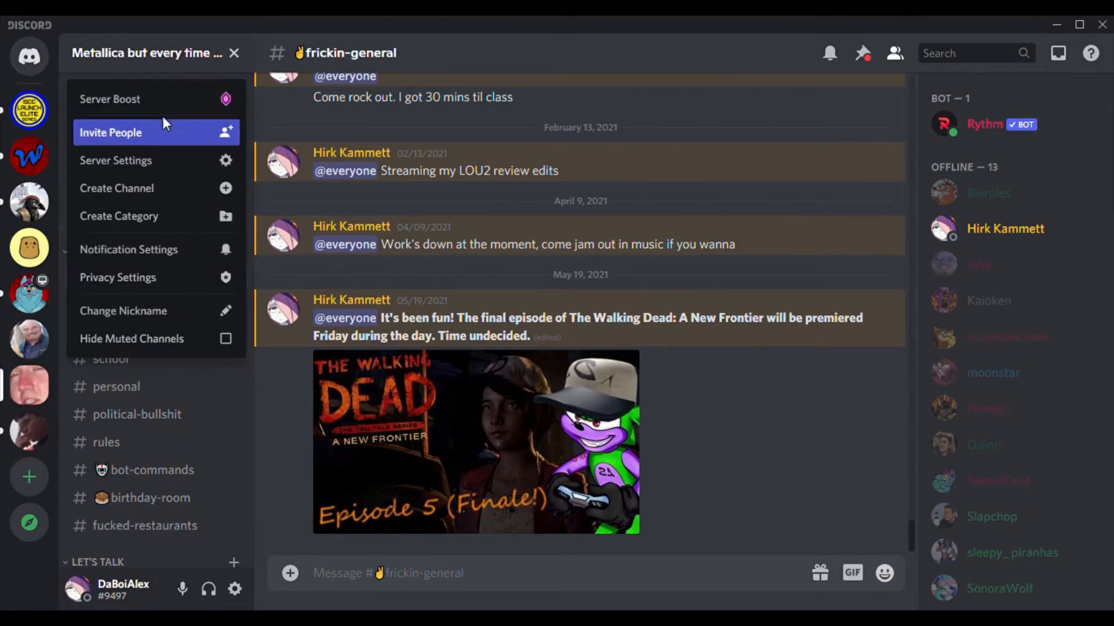
{"action": "left_click", "coordinate": [135, 160]}
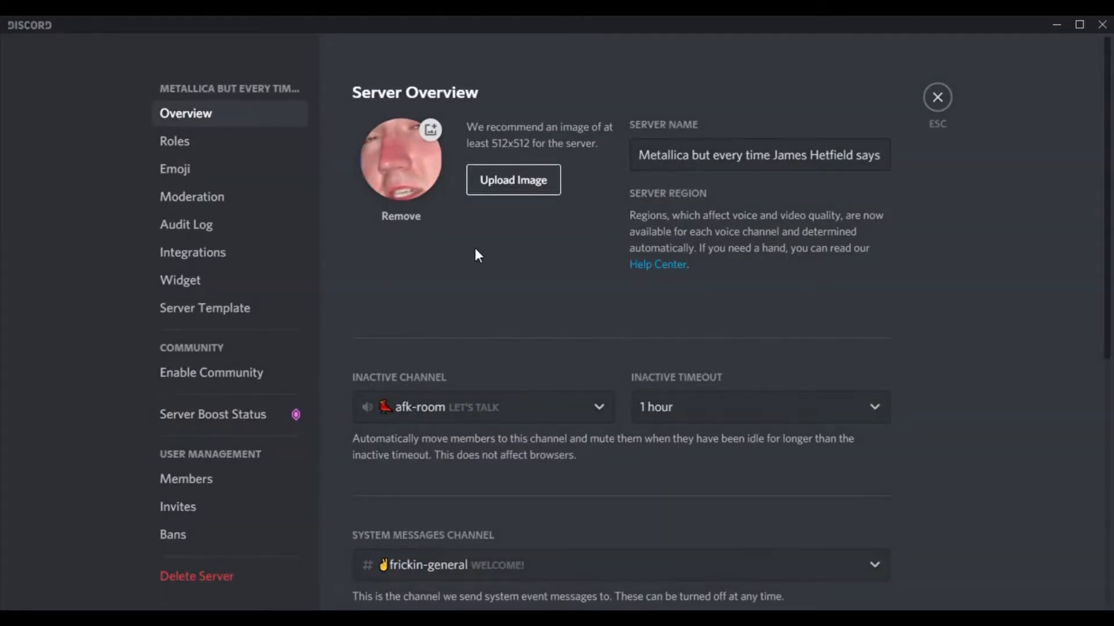
{"action": "left_click", "coordinate": [233, 143]}
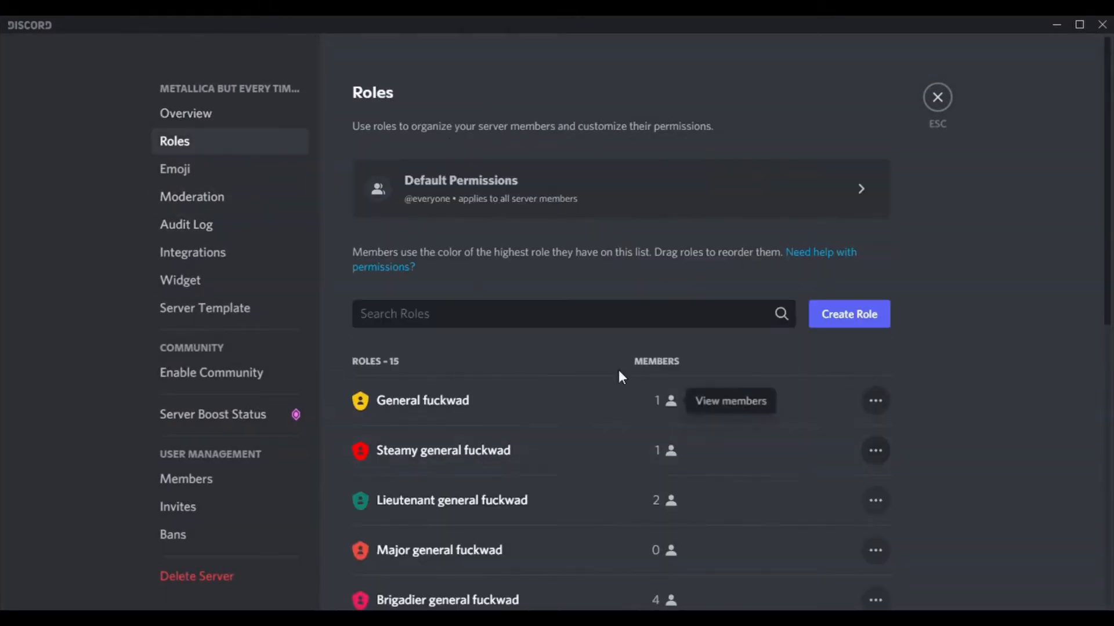
{"action": "scroll", "coordinate": [622, 375], "scroll_direction": "down", "scroll_amount": 5}
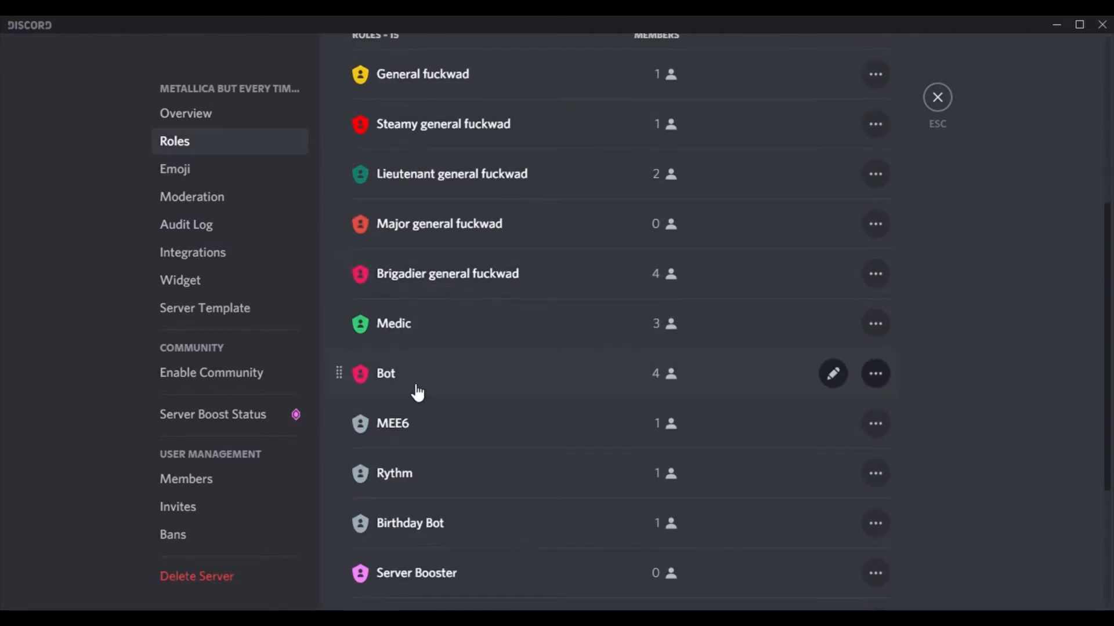
{"action": "scroll", "coordinate": [416, 391], "scroll_direction": "up", "scroll_amount": 5}
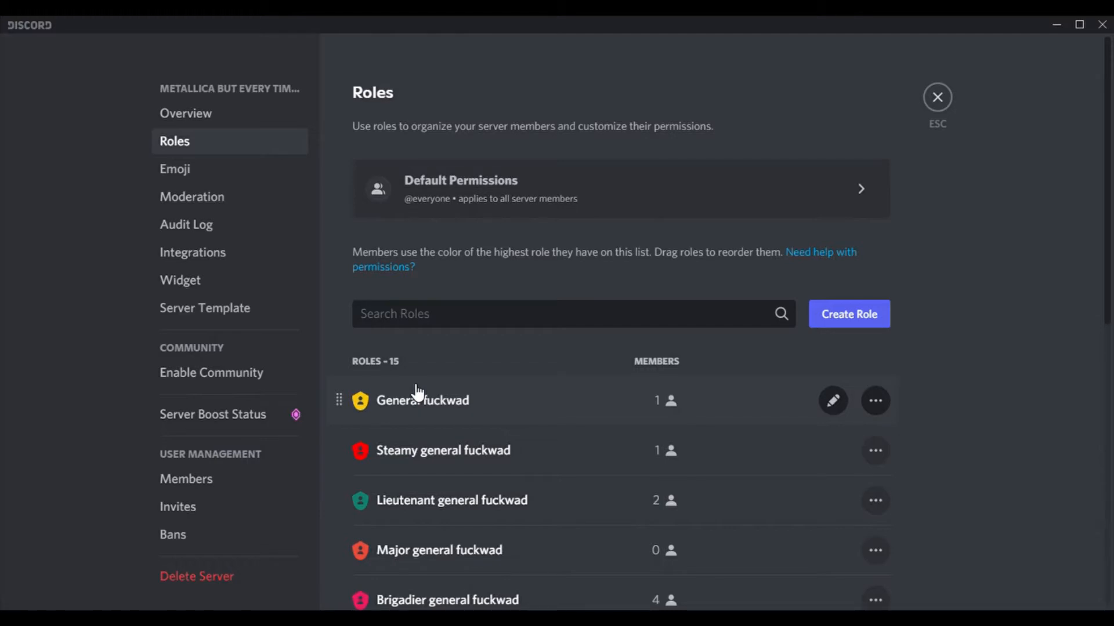
{"action": "scroll", "coordinate": [416, 394], "scroll_direction": "down", "scroll_amount": 5}
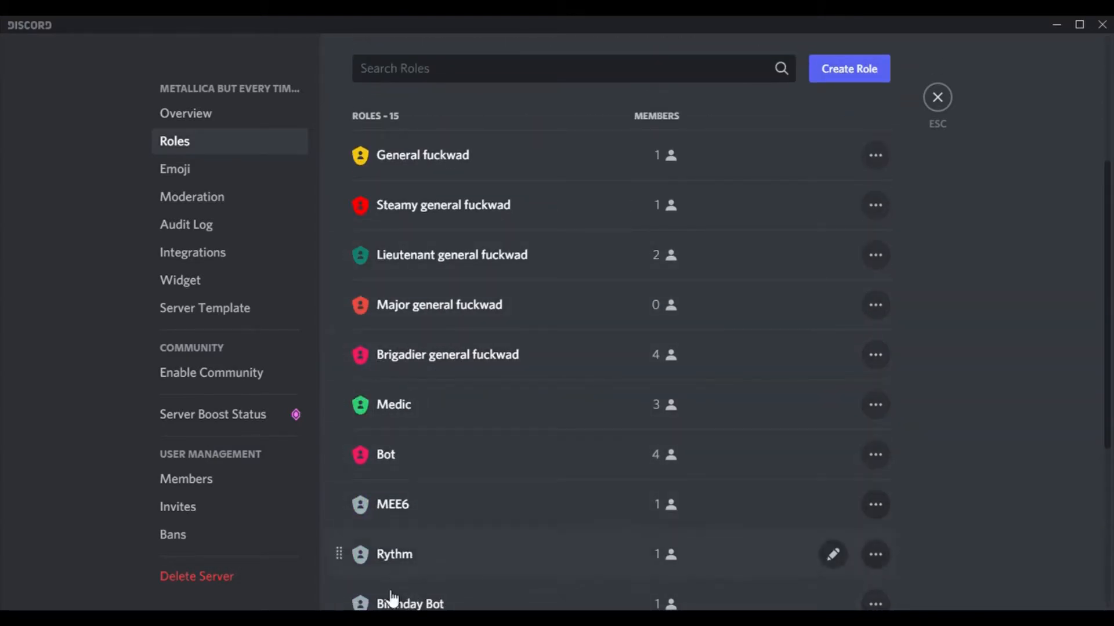
{"action": "scroll", "coordinate": [339, 516], "scroll_direction": "up", "scroll_amount": 5}
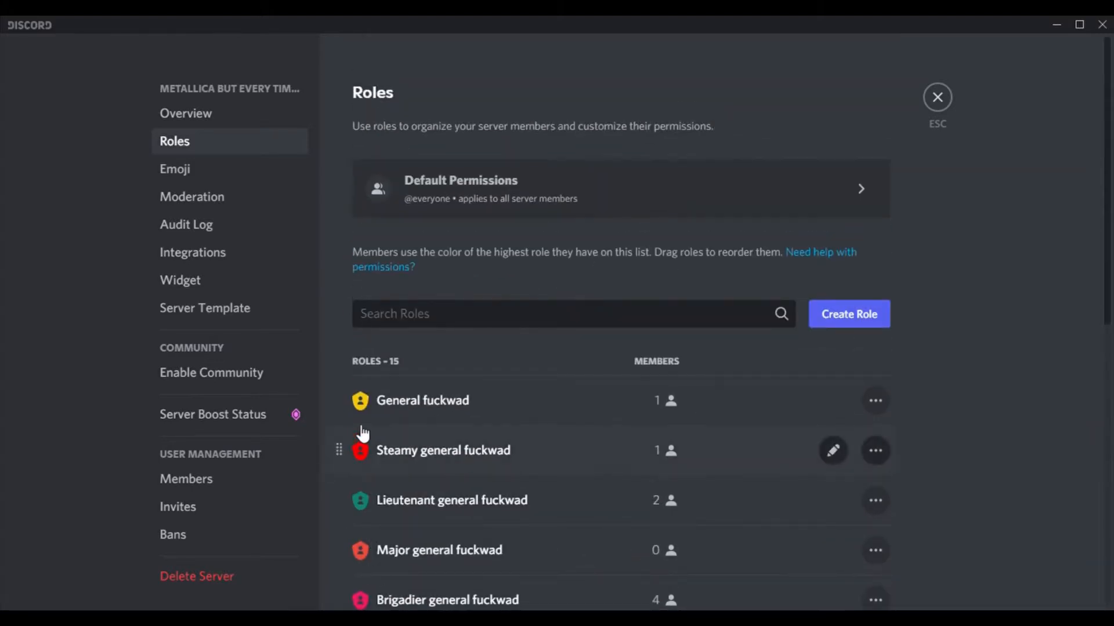
{"action": "scroll", "coordinate": [454, 248], "scroll_direction": "down", "scroll_amount": 6}
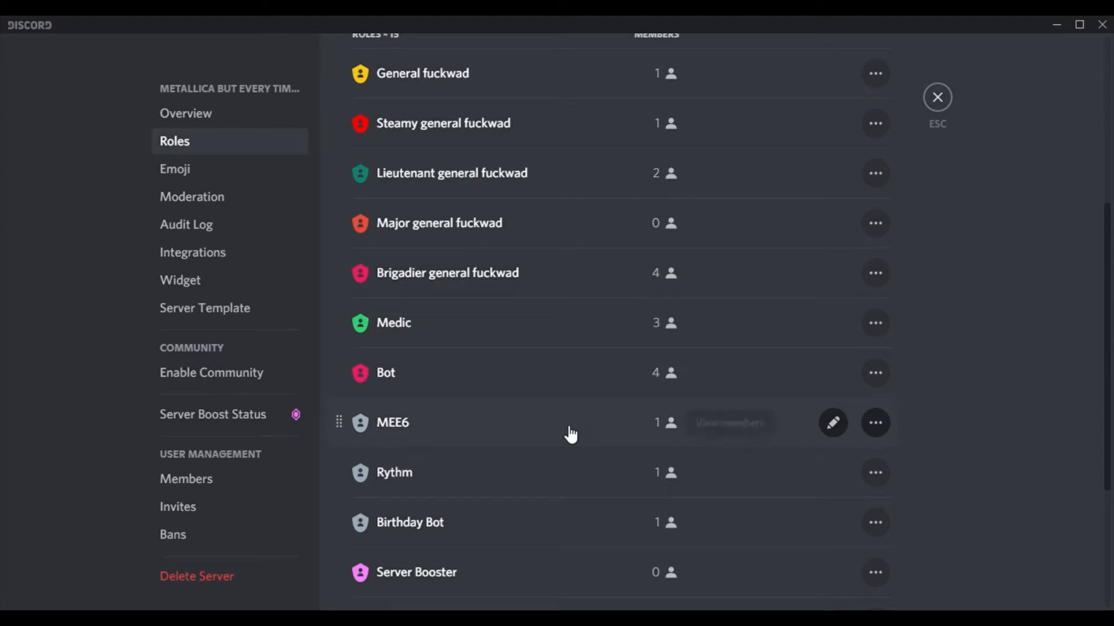
{"action": "left_click", "coordinate": [937, 98]}
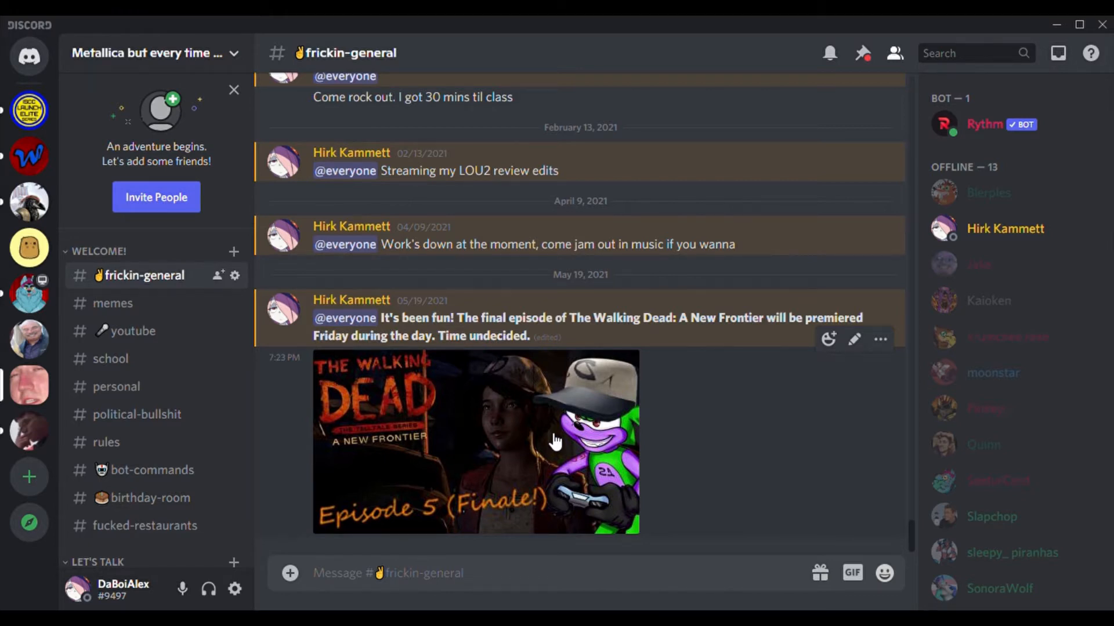
- Reload the client and select Microphone (Blue Snowball) as the input device in the Voice & Video settings
{"action": "key", "text": "ctrl+r"}
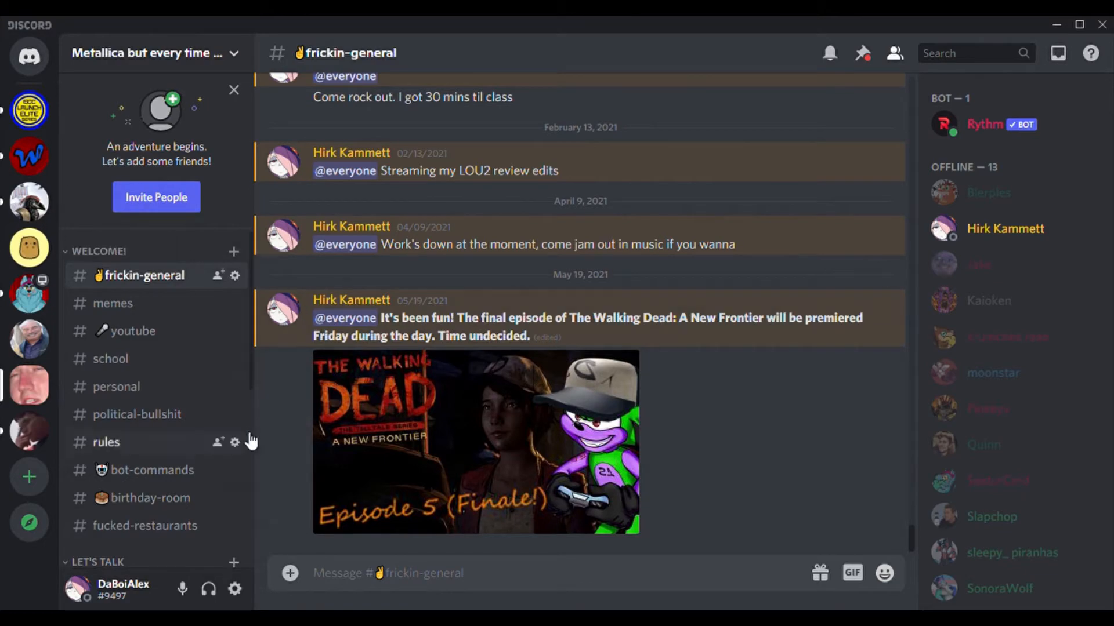
{"action": "left_click", "coordinate": [235, 589]}
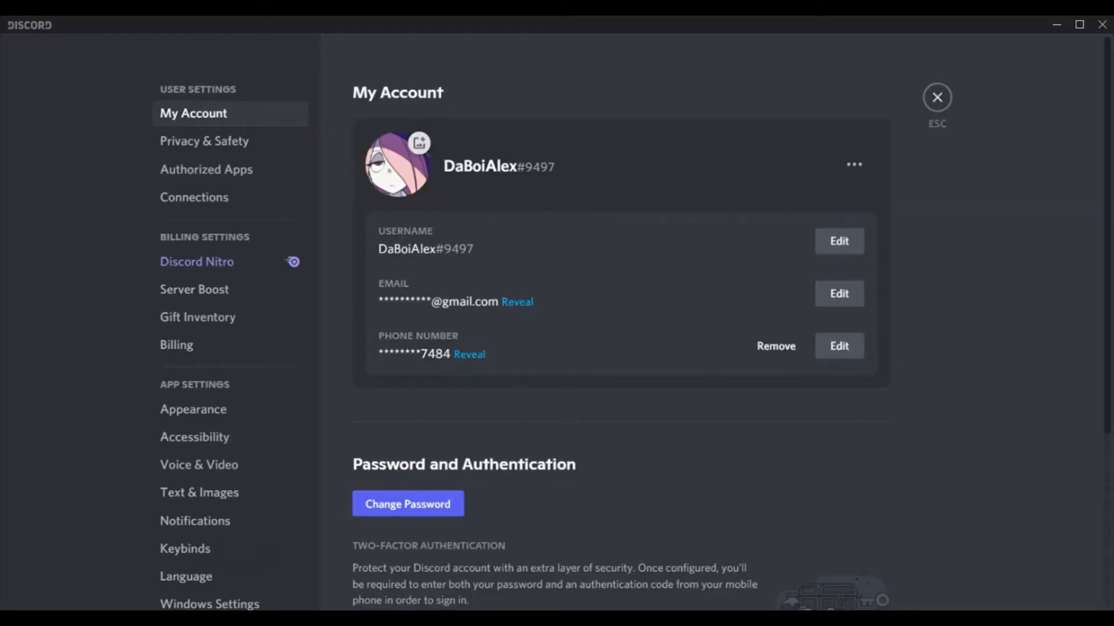
{"action": "left_click", "coordinate": [255, 473]}
{"action": "scroll", "coordinate": [464, 319], "scroll_direction": "down", "scroll_amount": 15}
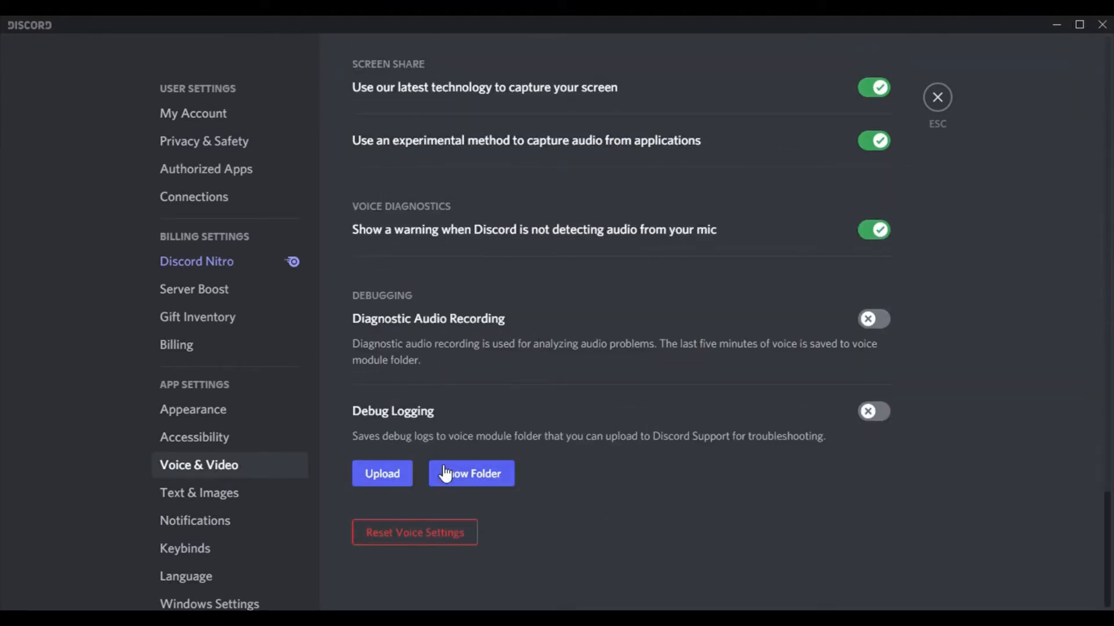
{"action": "scroll", "coordinate": [437, 461], "scroll_direction": "up", "scroll_amount": 8}
{"action": "scroll", "coordinate": [438, 454], "scroll_direction": "up", "scroll_amount": 10}
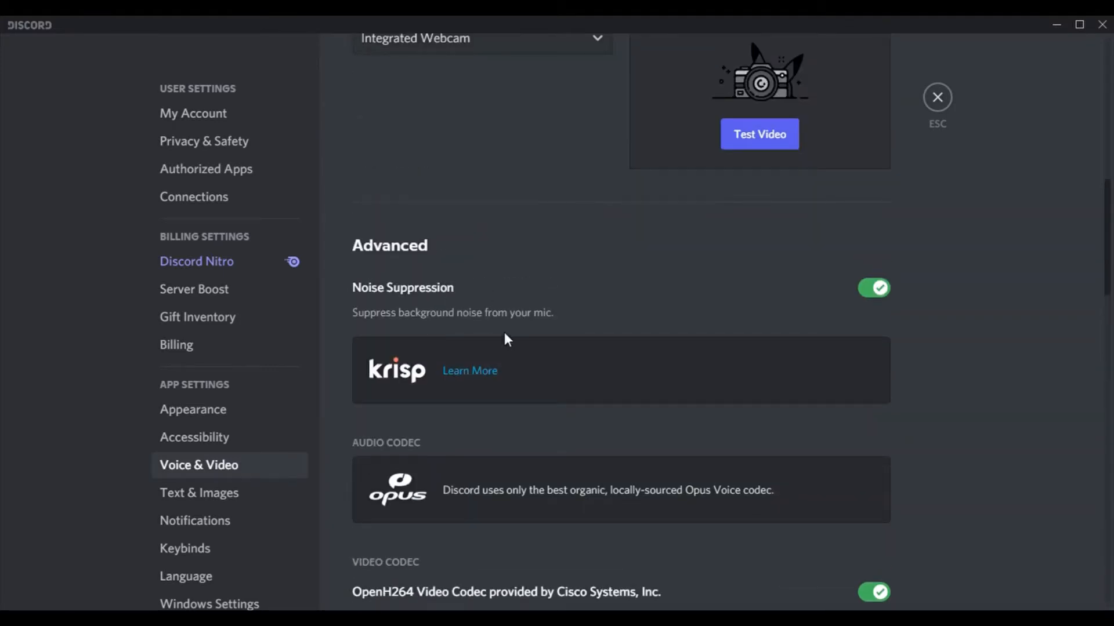
{"action": "scroll", "coordinate": [505, 339], "scroll_direction": "down", "scroll_amount": 3}
{"action": "scroll", "coordinate": [522, 186], "scroll_direction": "up", "scroll_amount": 20}
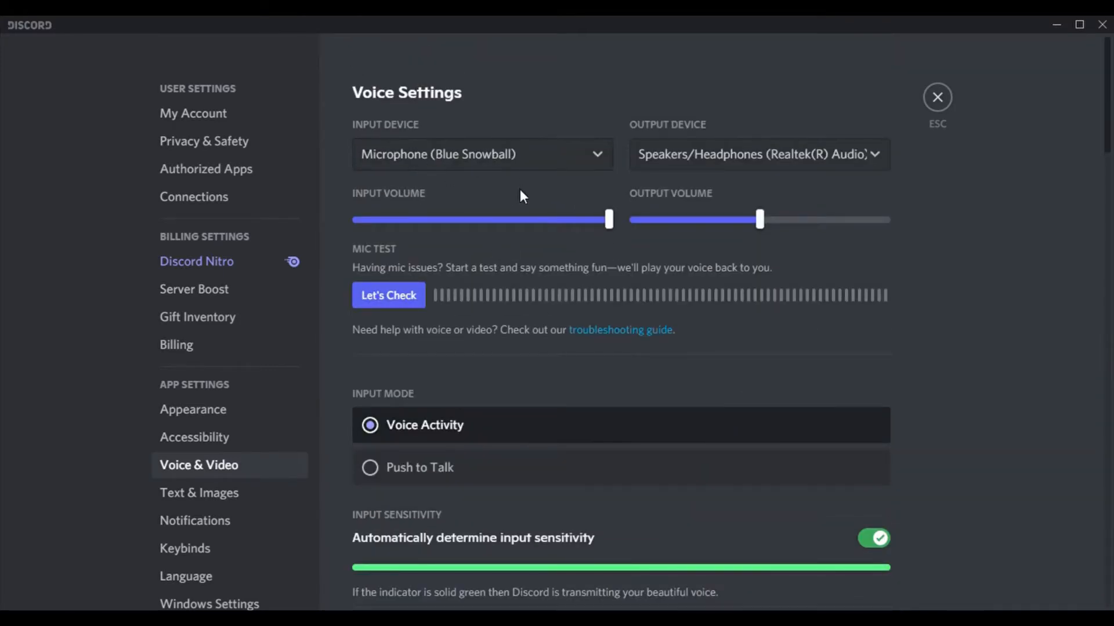
{"action": "left_click", "coordinate": [524, 162]}
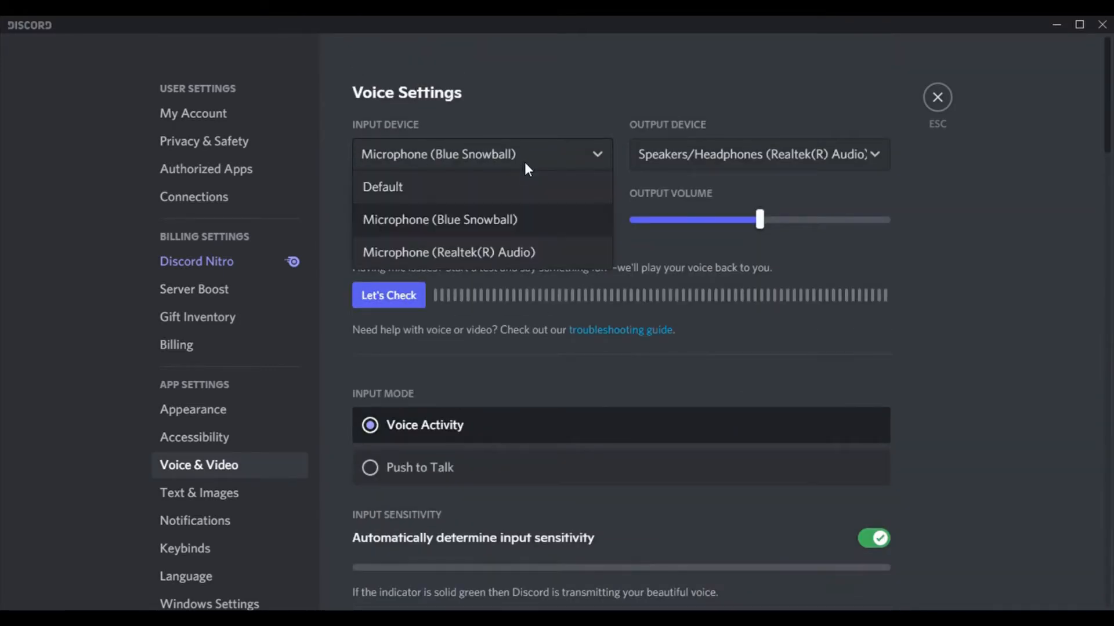
{"action": "left_click", "coordinate": [489, 229]}
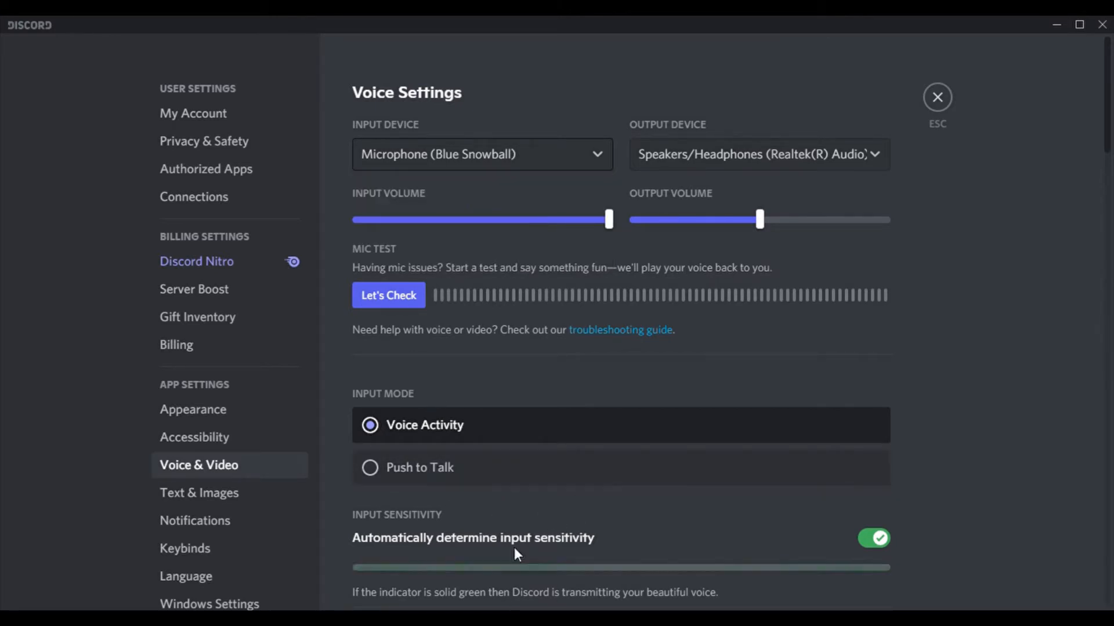
- Examine the remaining Voice & Video options, from input mode and codecs to screen share and debugging, and close the settings
{"action": "scroll", "coordinate": [541, 522], "scroll_direction": "down", "scroll_amount": 5}
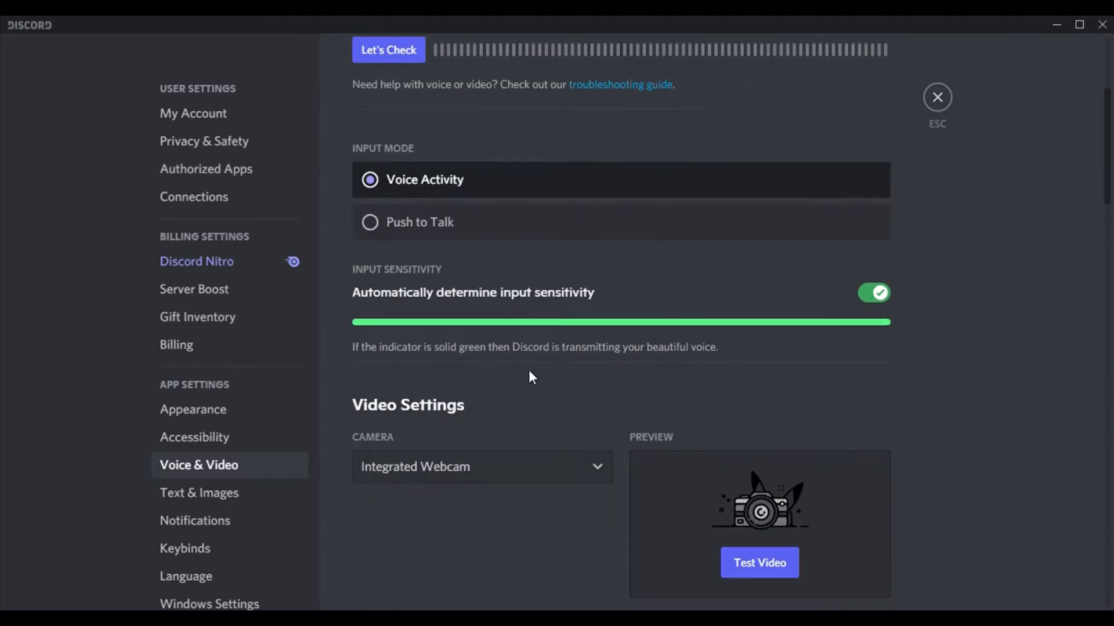
{"action": "scroll", "coordinate": [597, 477], "scroll_direction": "down", "scroll_amount": 15}
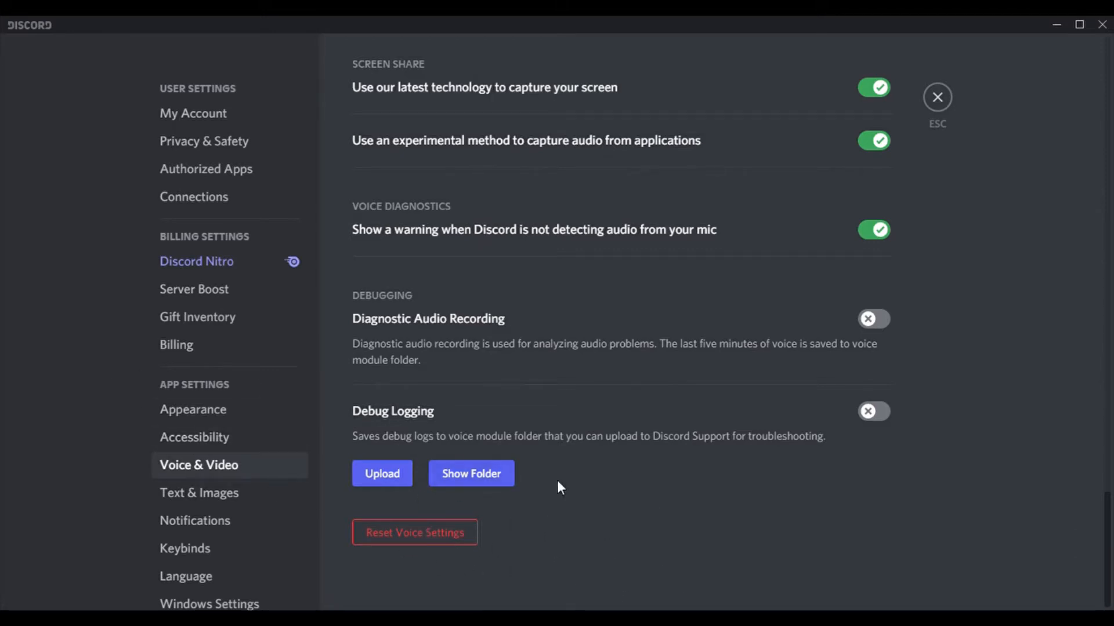
{"action": "scroll", "coordinate": [690, 336], "scroll_direction": "up", "scroll_amount": 12}
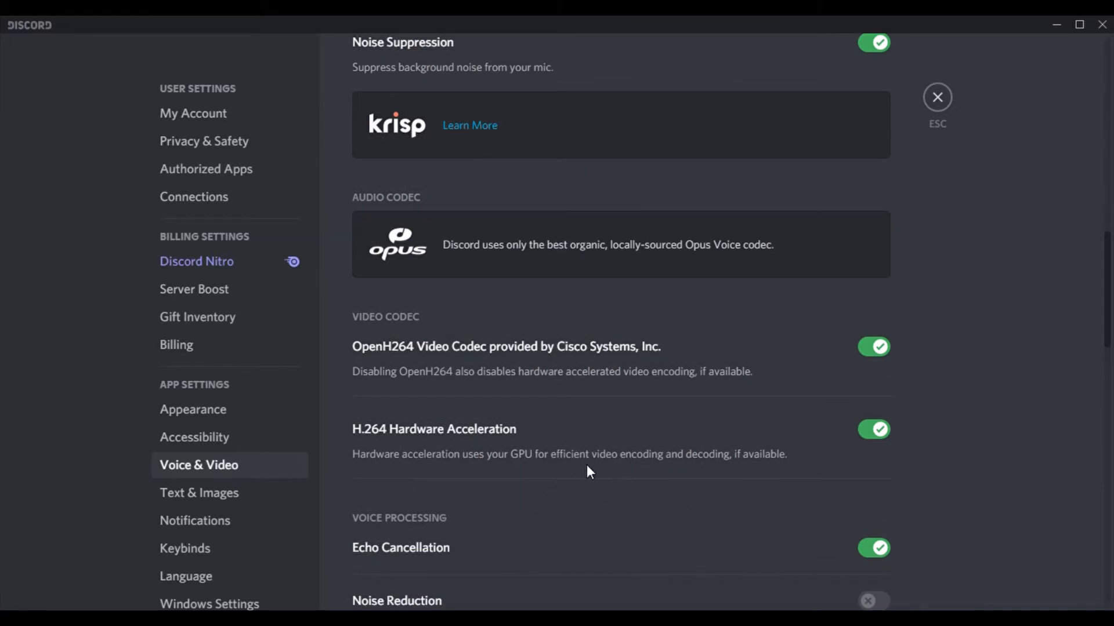
{"action": "scroll", "coordinate": [586, 465], "scroll_direction": "down", "scroll_amount": 12}
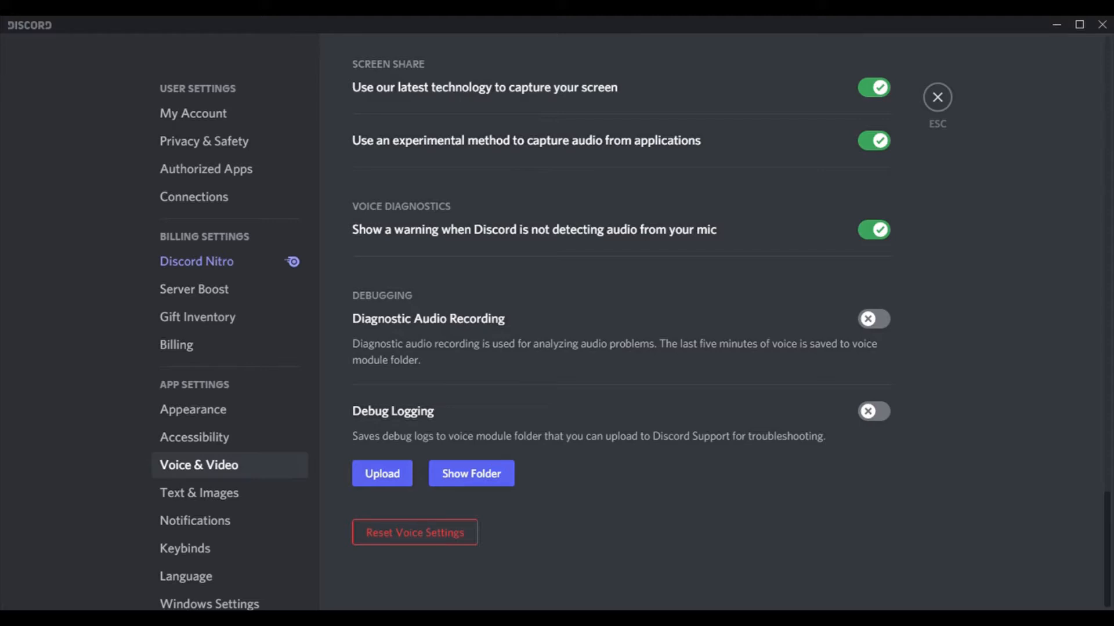
{"action": "left_click", "coordinate": [938, 97]}
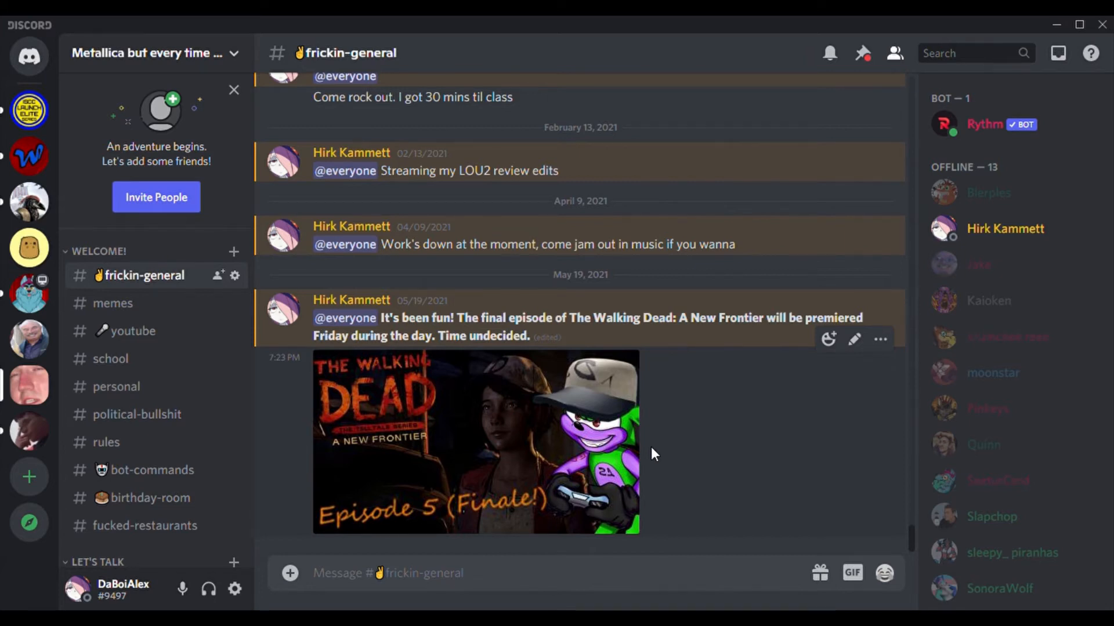
- Check the Developer Mode and Hardware Acceleration options in the Advanced user settings, and close the settings
{"action": "left_click", "coordinate": [135, 65]}
{"action": "left_click", "coordinate": [742, 280]}
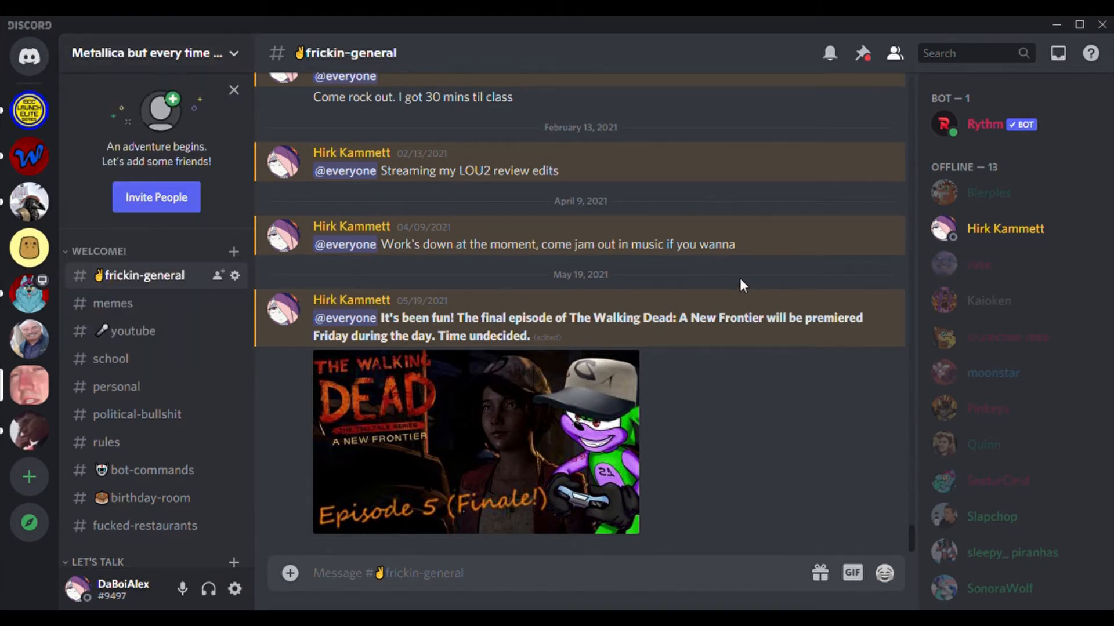
{"action": "left_click", "coordinate": [235, 589]}
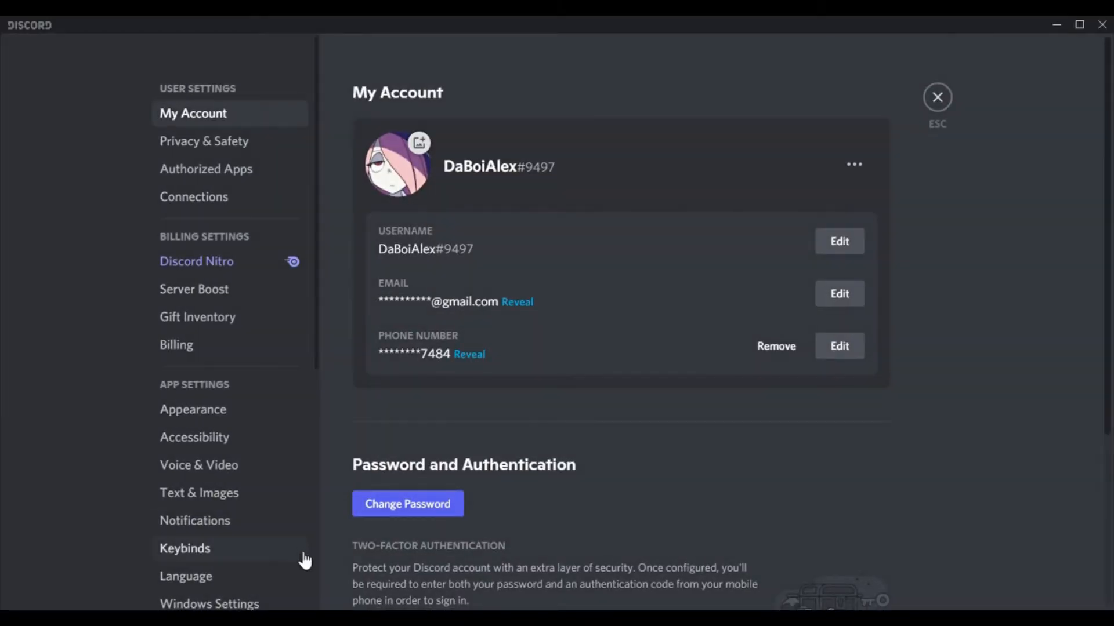
{"action": "scroll", "coordinate": [60, 433], "scroll_direction": "down", "scroll_amount": 7}
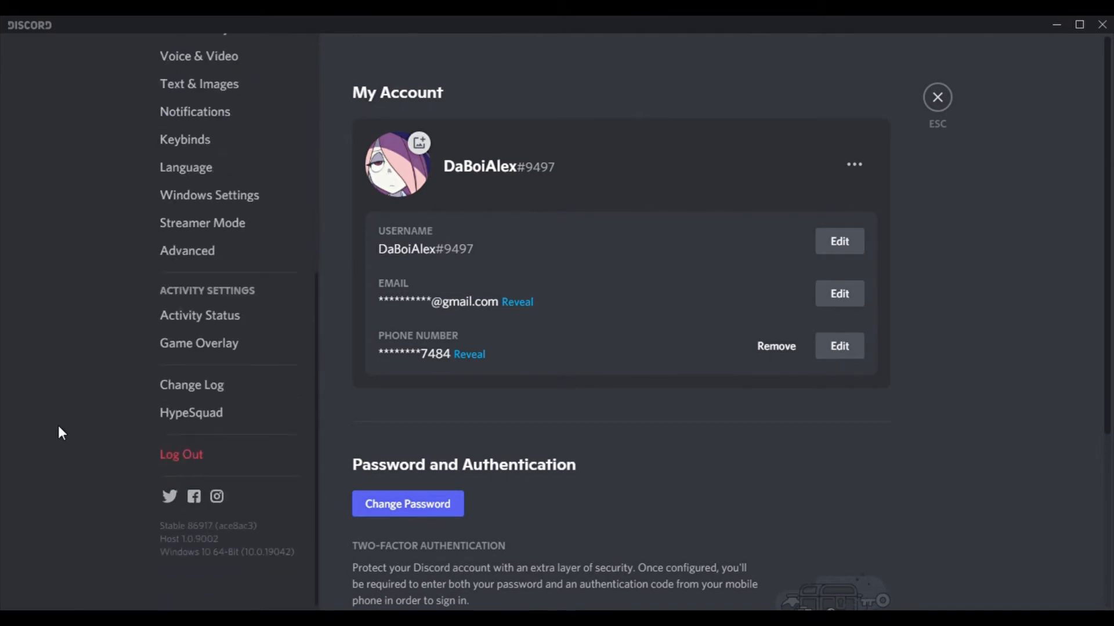
{"action": "scroll", "coordinate": [52, 377], "scroll_direction": "up", "scroll_amount": 4}
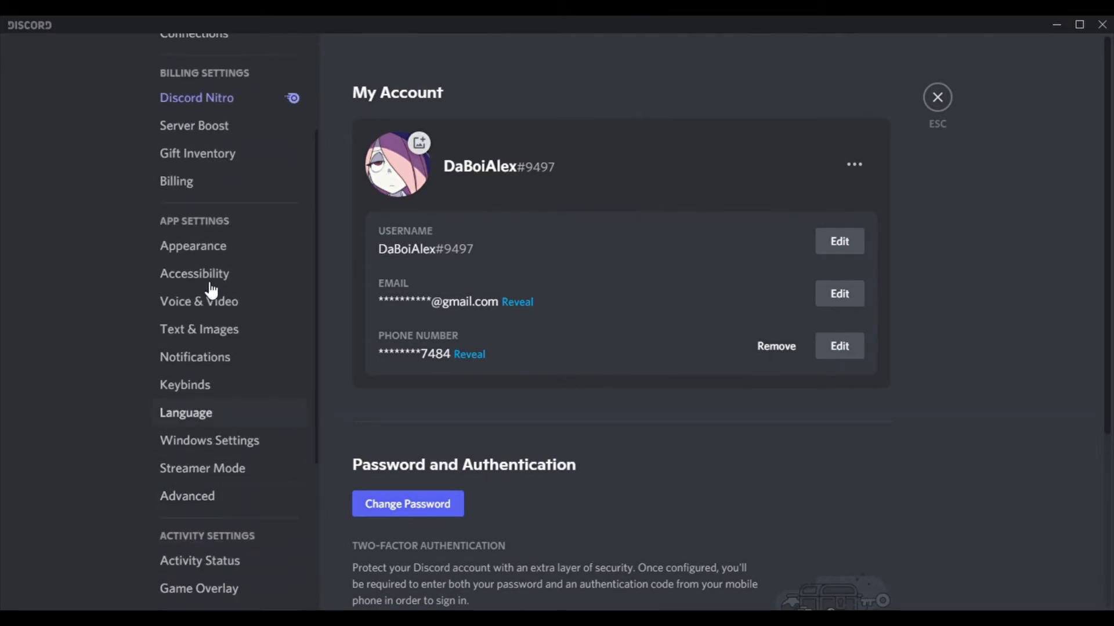
{"action": "scroll", "coordinate": [226, 267], "scroll_direction": "up", "scroll_amount": 3}
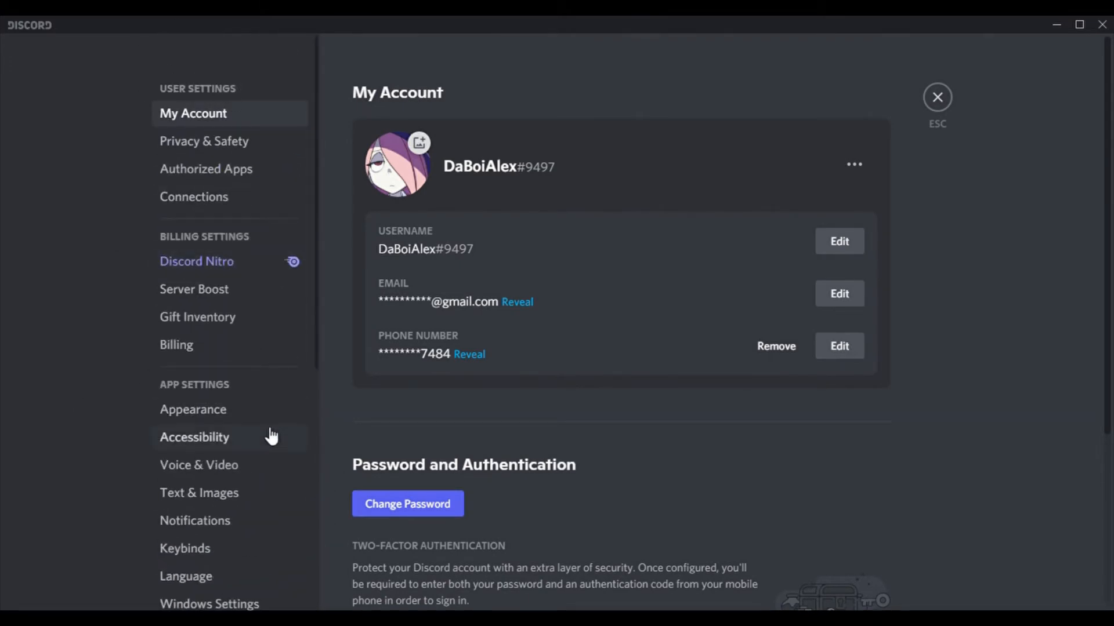
{"action": "scroll", "coordinate": [271, 436], "scroll_direction": "down", "scroll_amount": 5}
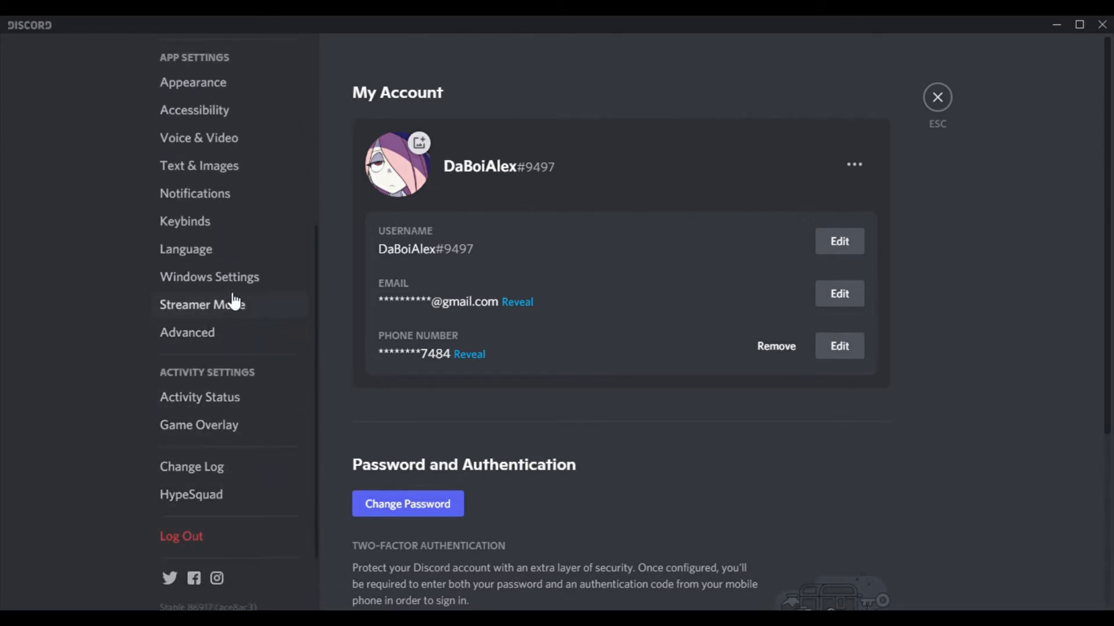
{"action": "scroll", "coordinate": [231, 298], "scroll_direction": "up", "scroll_amount": 3}
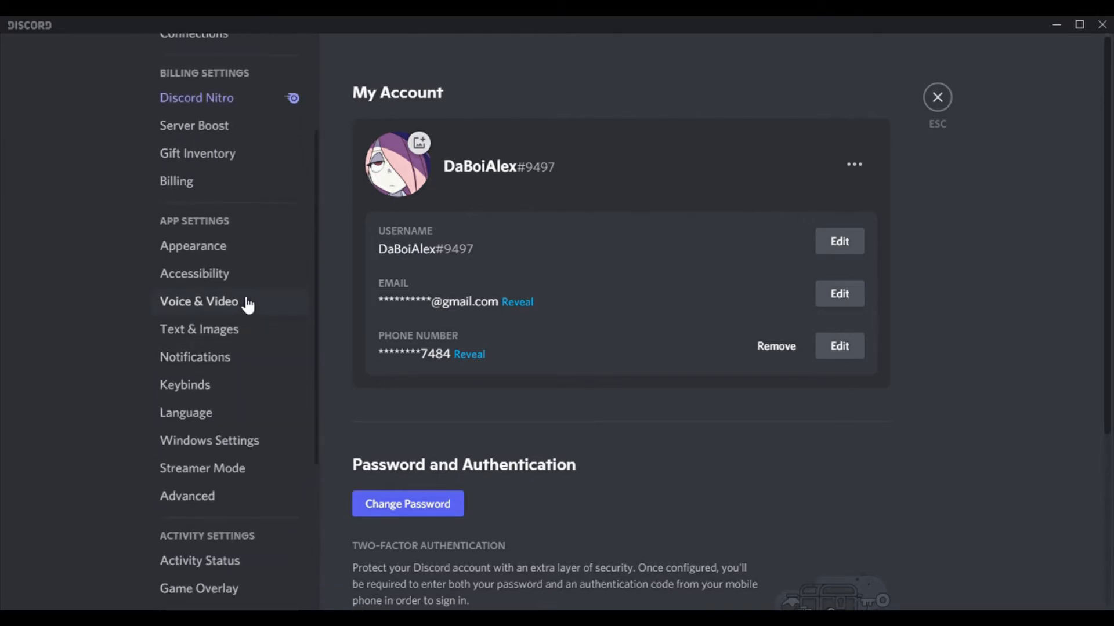
{"action": "left_click", "coordinate": [245, 496]}
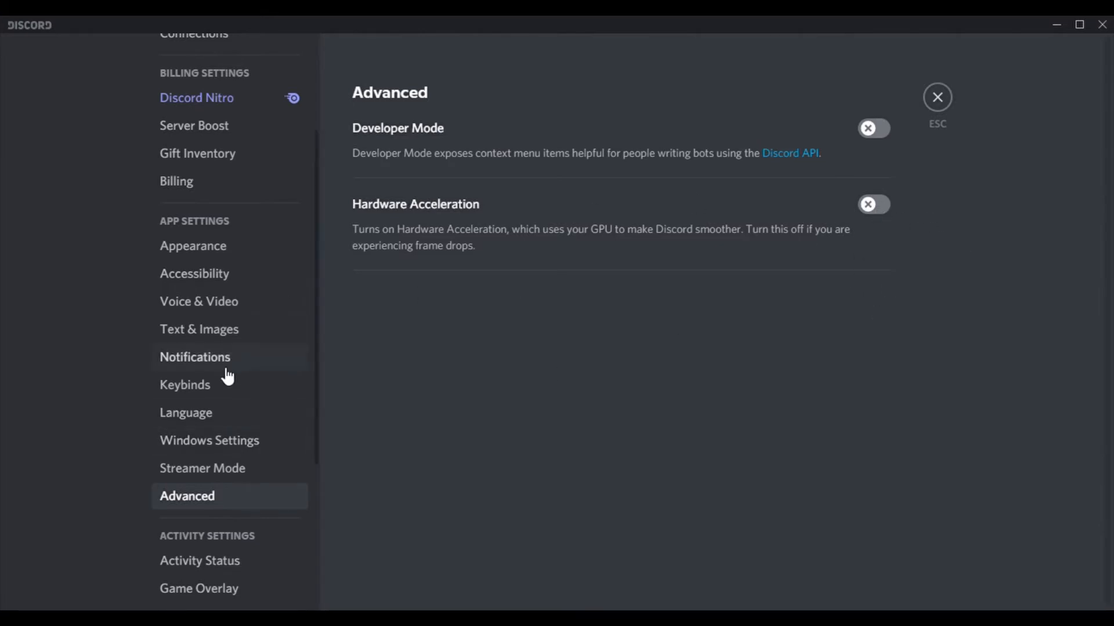
{"action": "left_click", "coordinate": [947, 102]}
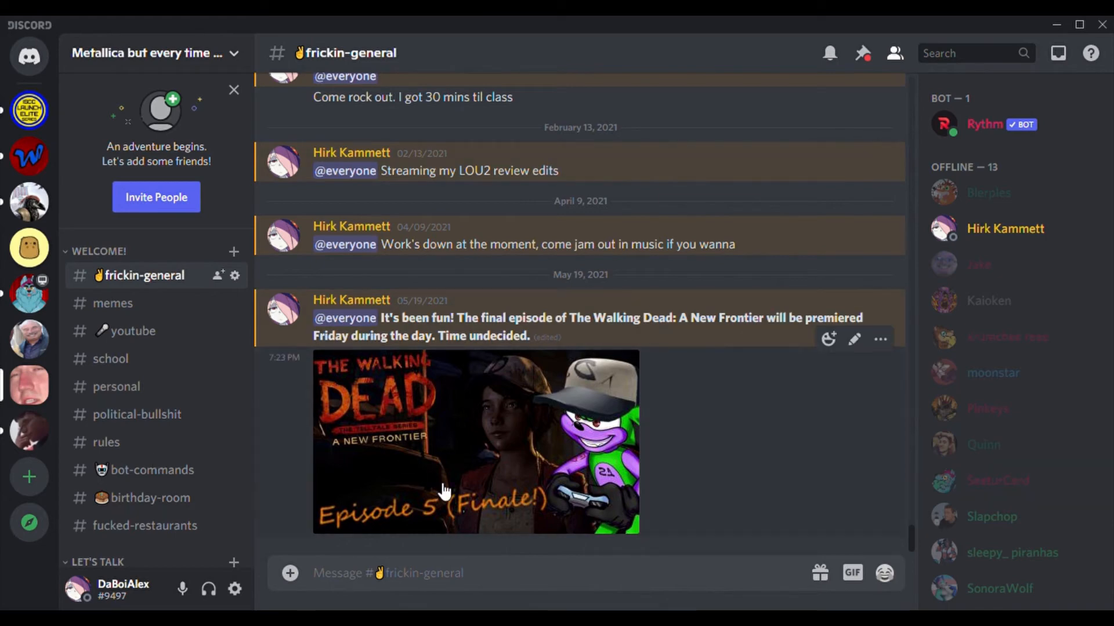
- Browse the message history of the frickin-general channel and the recent posts in the youtube channel
{"action": "scroll", "coordinate": [458, 534], "scroll_direction": "up", "scroll_amount": 15}
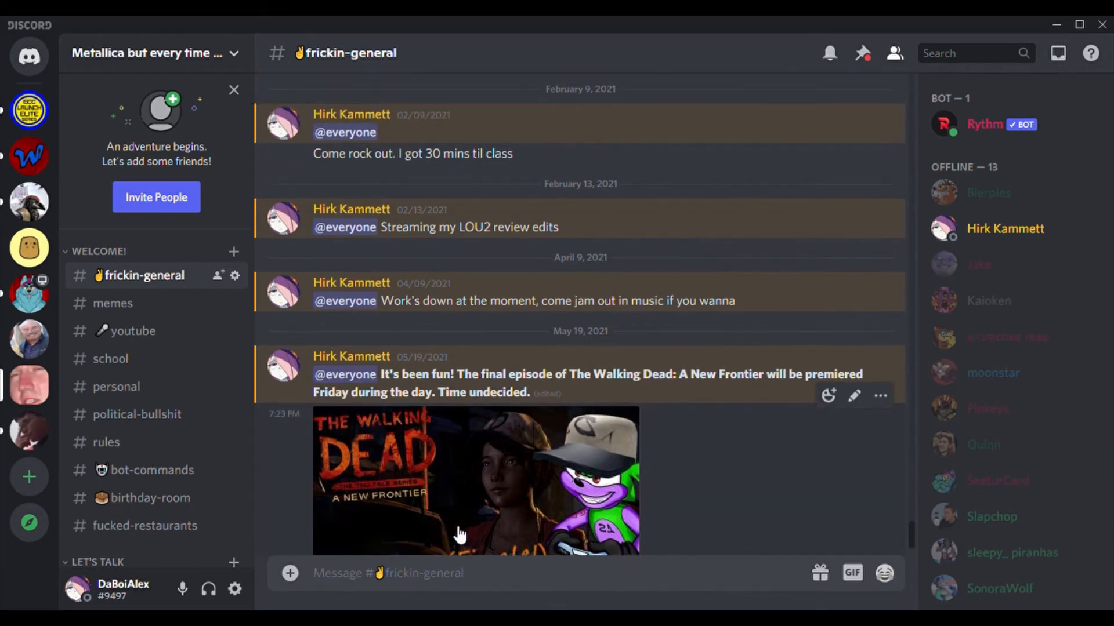
{"action": "scroll", "coordinate": [452, 527], "scroll_direction": "up", "scroll_amount": 5}
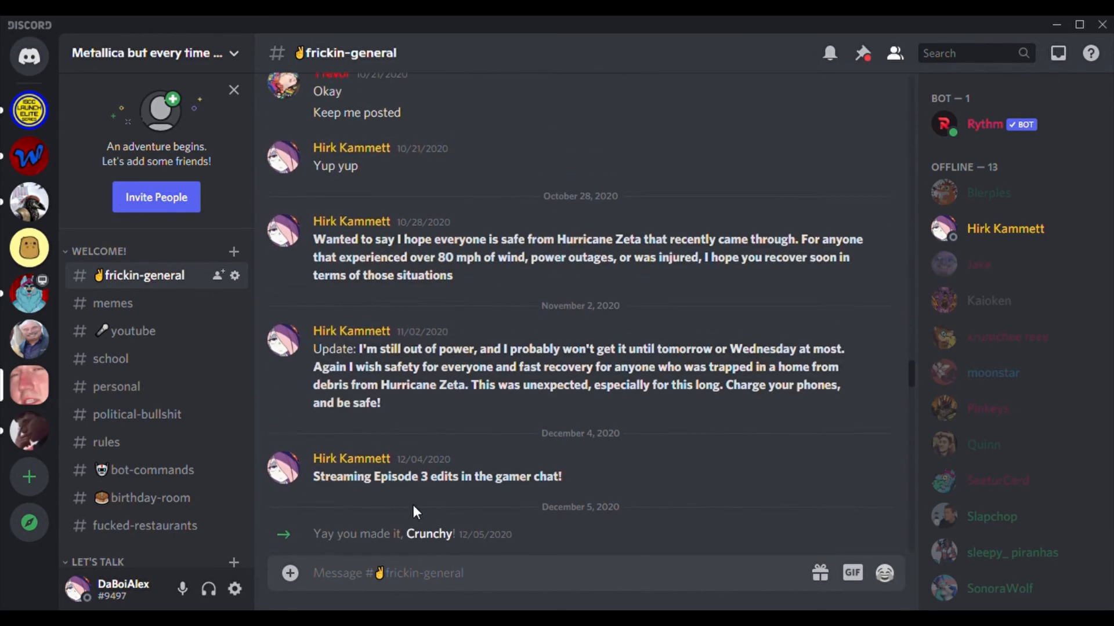
{"action": "left_click", "coordinate": [133, 330]}
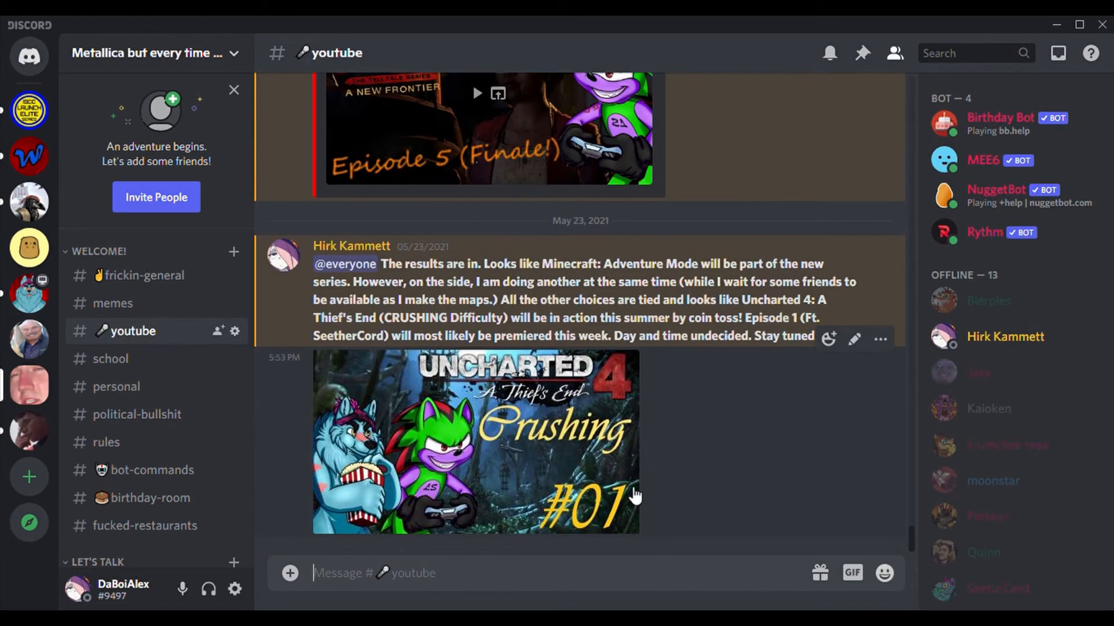
{"action": "scroll", "coordinate": [521, 486], "scroll_direction": "up", "scroll_amount": 5}
{"action": "scroll", "coordinate": [458, 499], "scroll_direction": "down", "scroll_amount": 5}
{"action": "scroll", "coordinate": [593, 377], "scroll_direction": "up", "scroll_amount": 4}
{"action": "scroll", "coordinate": [593, 377], "scroll_direction": "down", "scroll_amount": 4}
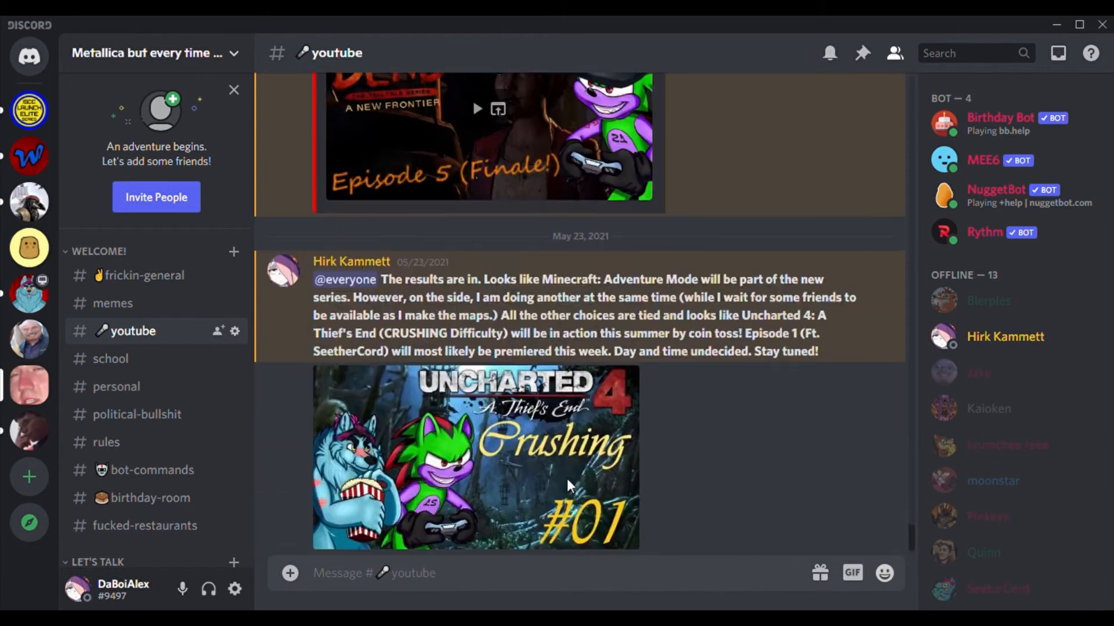
{"action": "scroll", "coordinate": [566, 478], "scroll_direction": "up", "scroll_amount": 8}
{"action": "scroll", "coordinate": [510, 436], "scroll_direction": "down", "scroll_amount": 8}
{"action": "scroll", "coordinate": [518, 319], "scroll_direction": "up", "scroll_amount": 7}
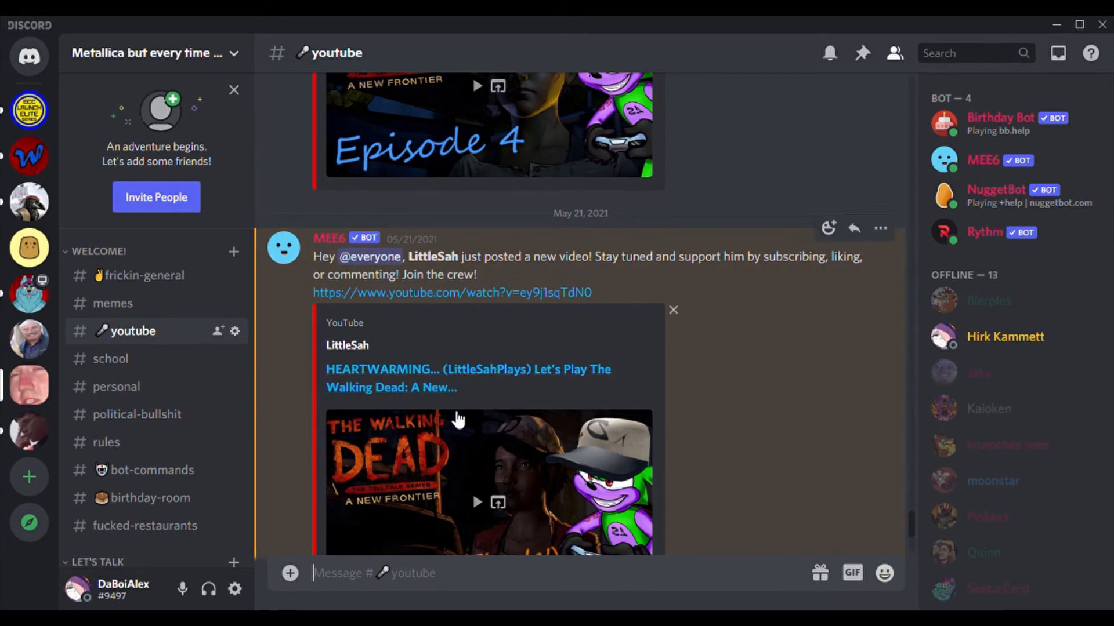
- Open the server settings overview and highlight the full server name to read it
{"action": "scroll", "coordinate": [455, 415], "scroll_direction": "up", "scroll_amount": 10}
{"action": "scroll", "coordinate": [479, 423], "scroll_direction": "down", "scroll_amount": 10}
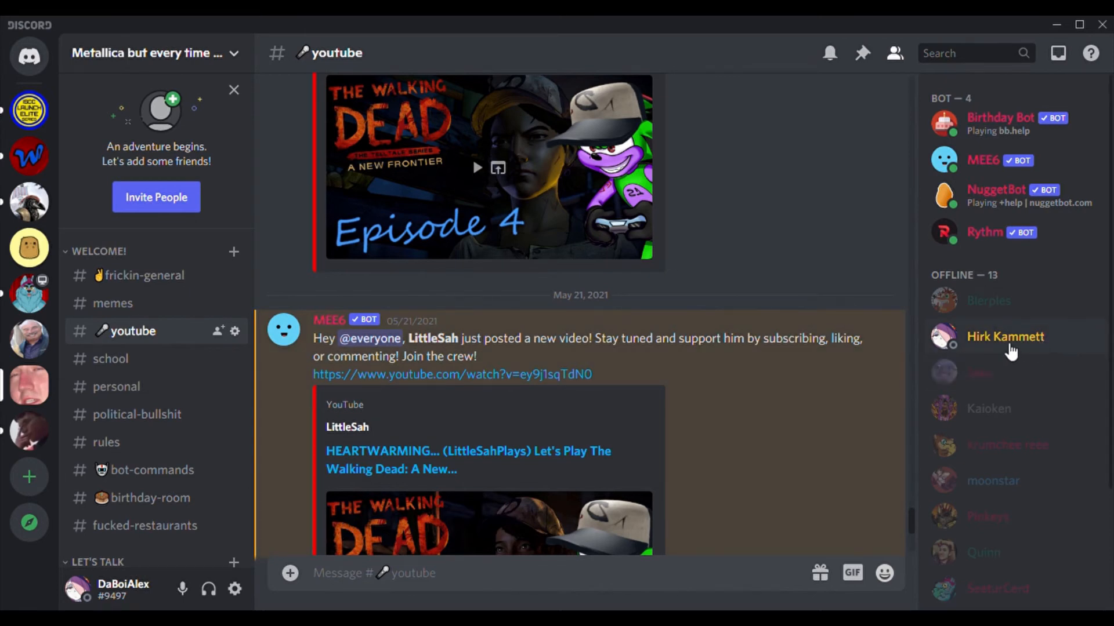
{"action": "left_click", "coordinate": [149, 61]}
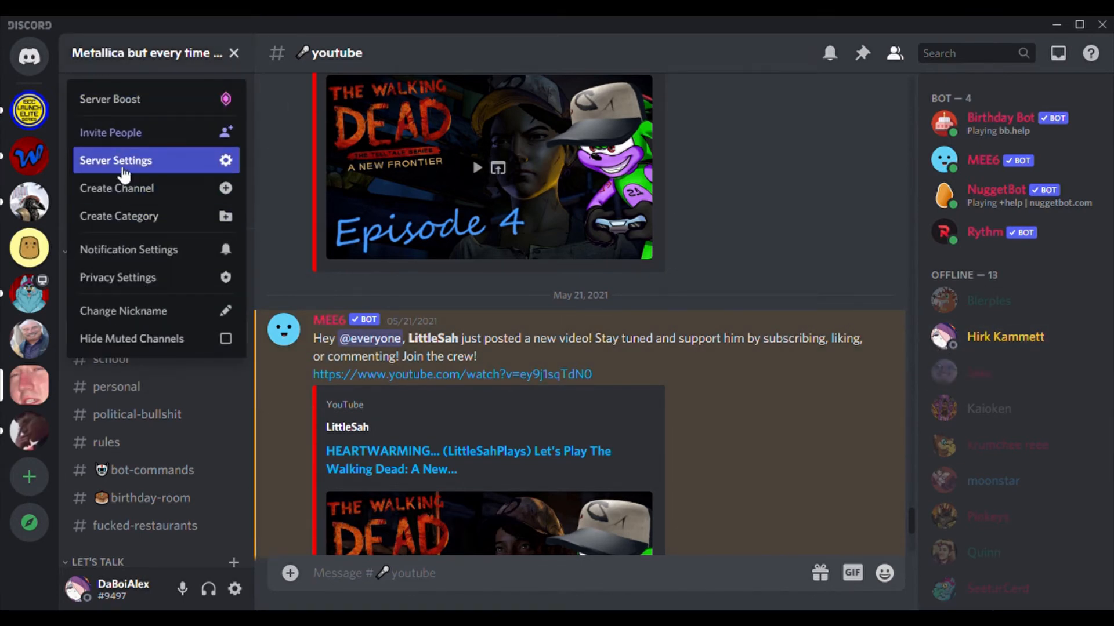
{"action": "left_click", "coordinate": [125, 165]}
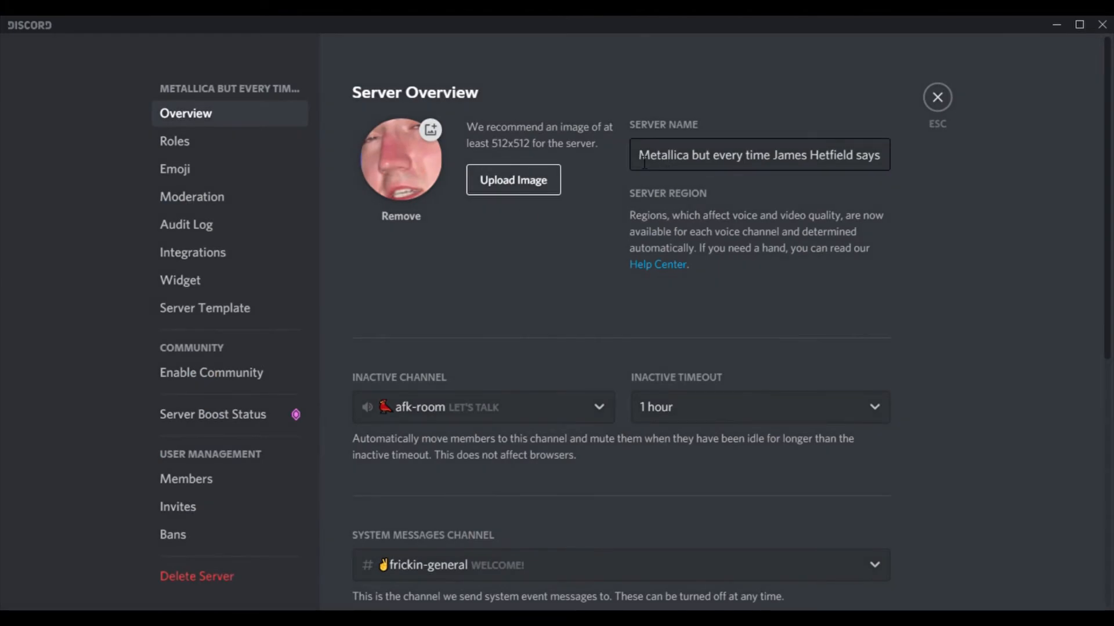
{"action": "left_click_drag", "start_coordinate": [641, 155], "coordinate": [744, 176]}
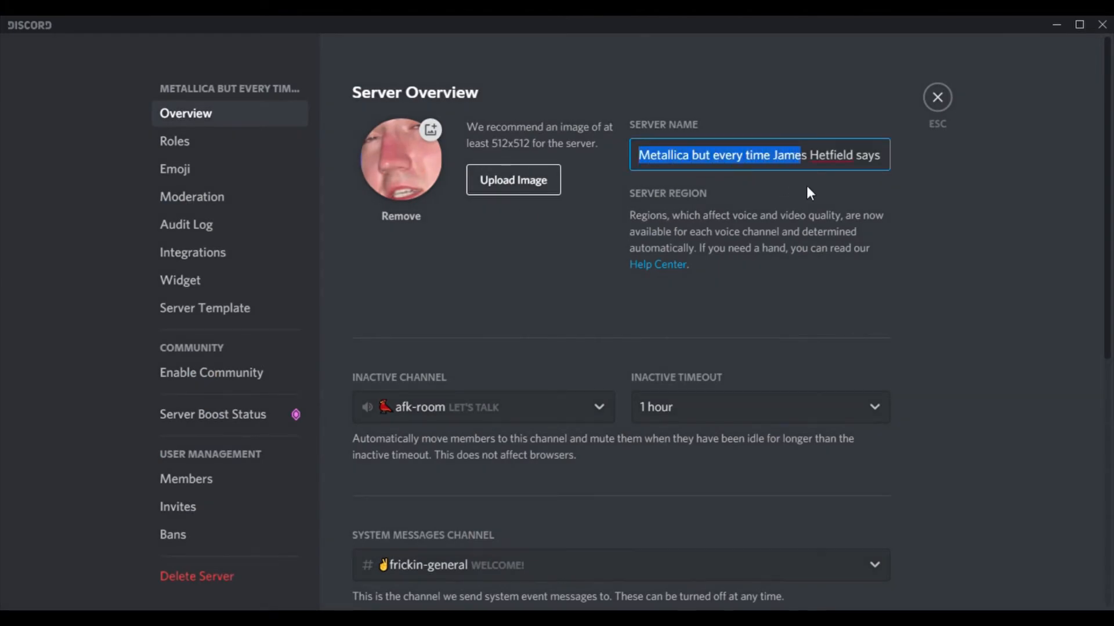
{"action": "left_click_drag", "start_coordinate": [810, 193], "coordinate": [859, 196]}
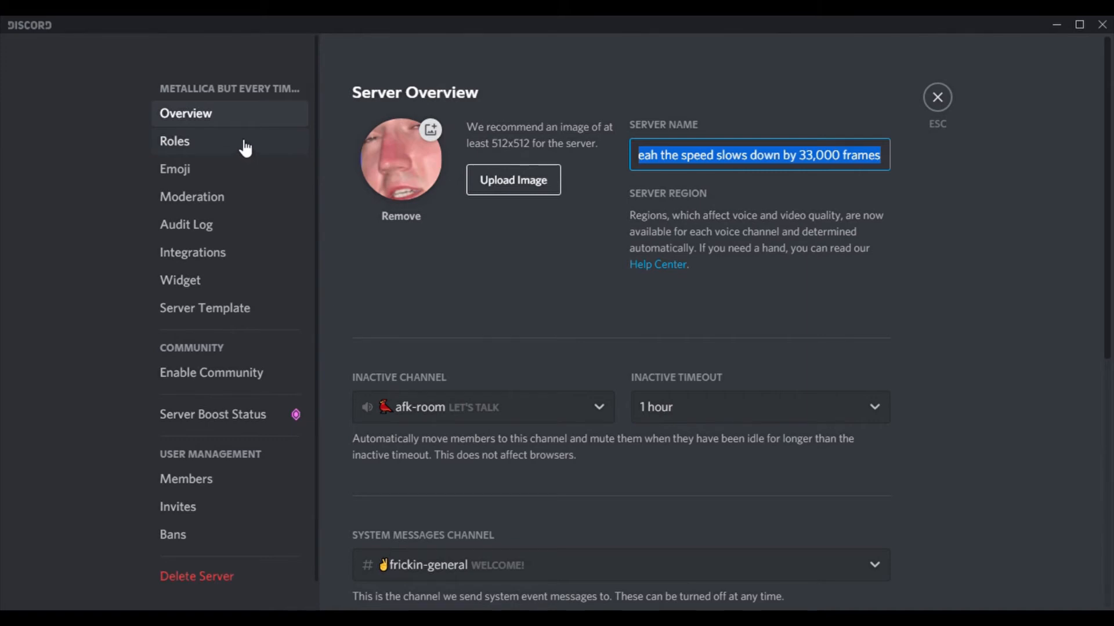
- Look through the server's complete list of roles and their member counts
{"action": "left_click", "coordinate": [204, 150]}
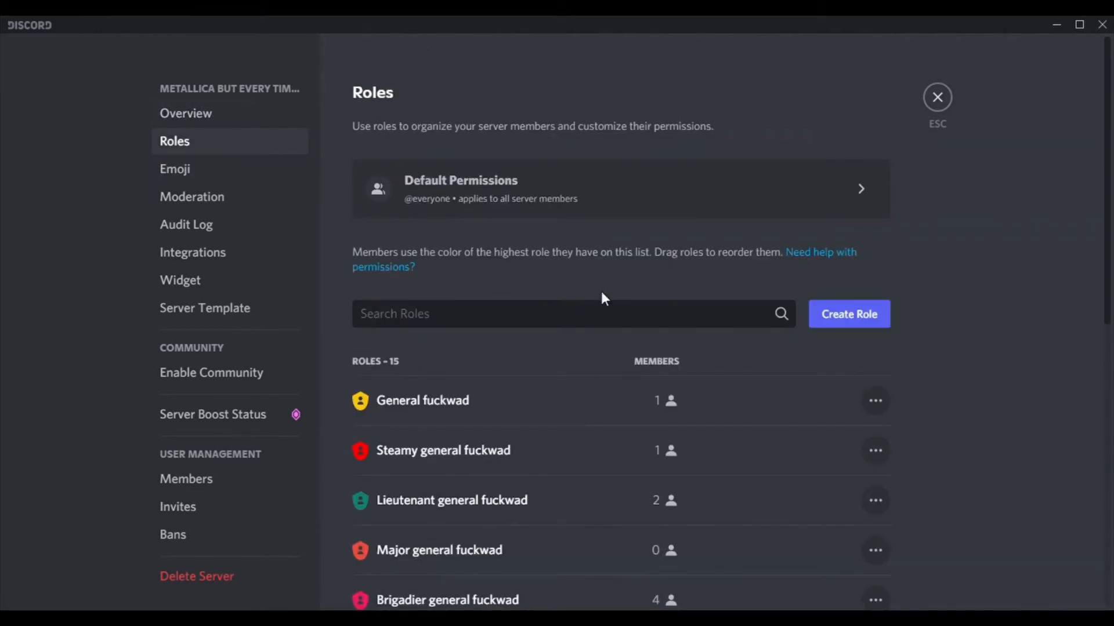
{"action": "scroll", "coordinate": [522, 429], "scroll_direction": "down", "scroll_amount": 3}
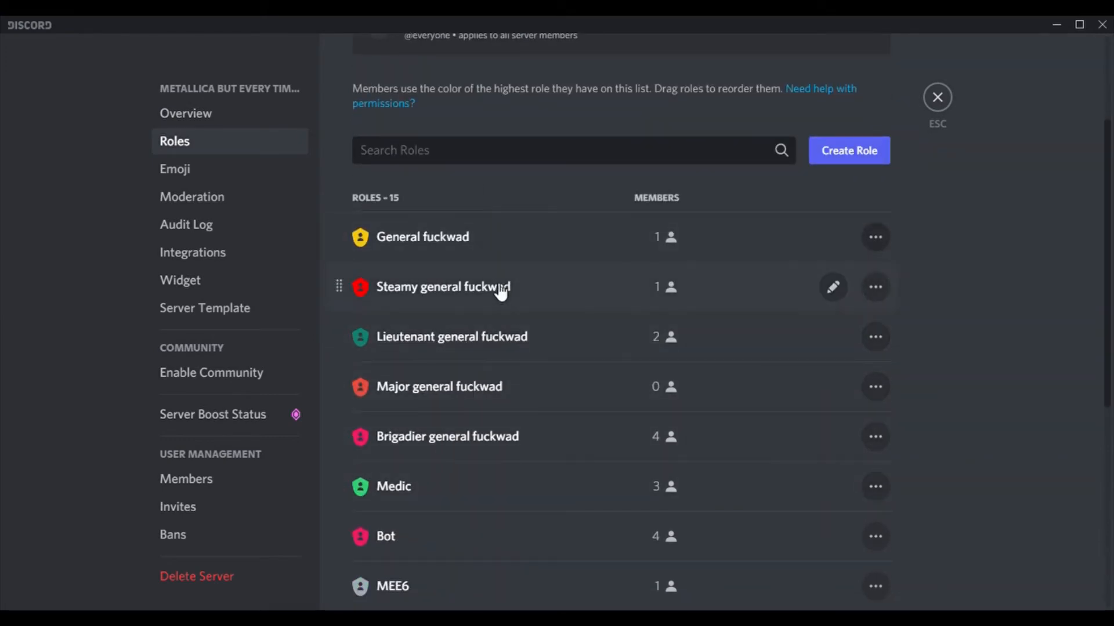
{"action": "scroll", "coordinate": [502, 285], "scroll_direction": "down", "scroll_amount": 6}
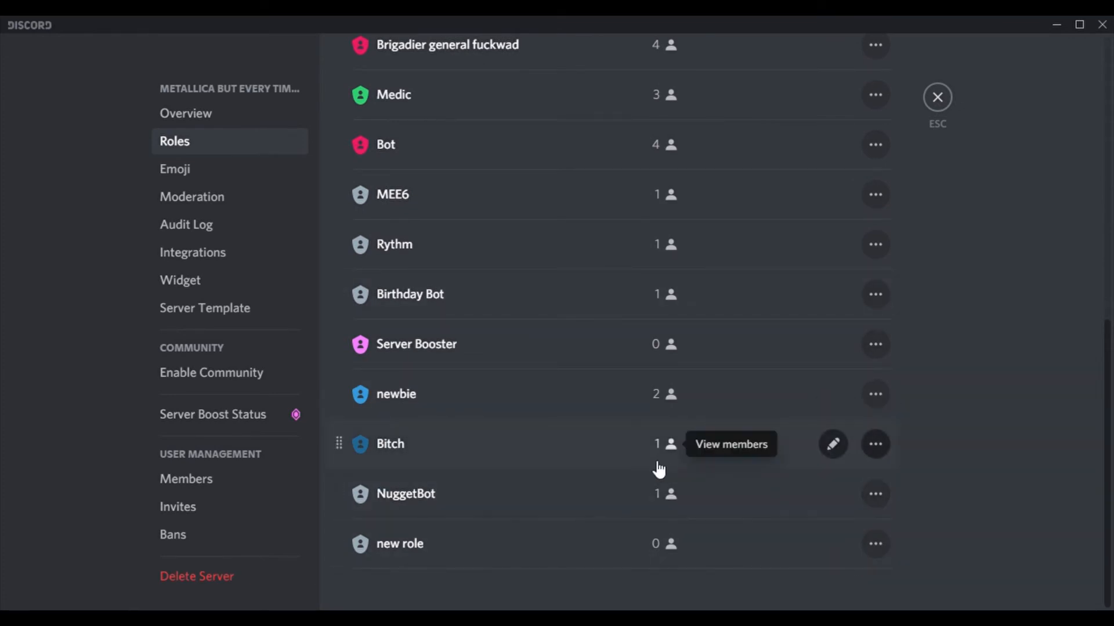
{"action": "scroll", "coordinate": [638, 470], "scroll_direction": "up", "scroll_amount": 6}
{"action": "scroll", "coordinate": [636, 460], "scroll_direction": "up", "scroll_amount": 4}
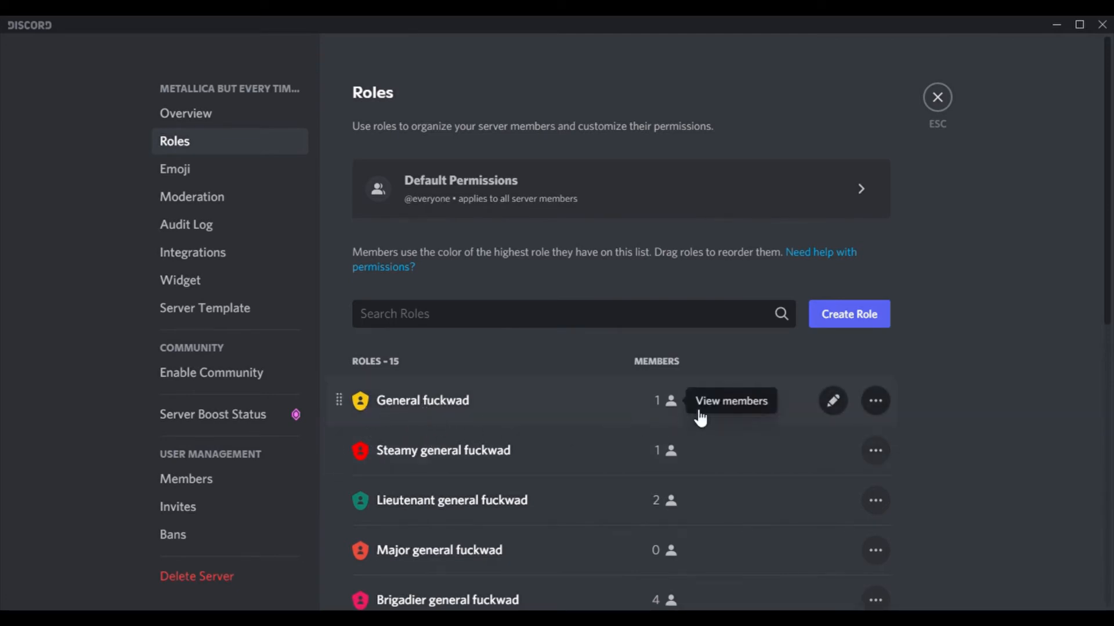
- Open the General fuckwad role for editing and review its permissions down to Administrator
{"action": "left_click", "coordinate": [833, 402]}
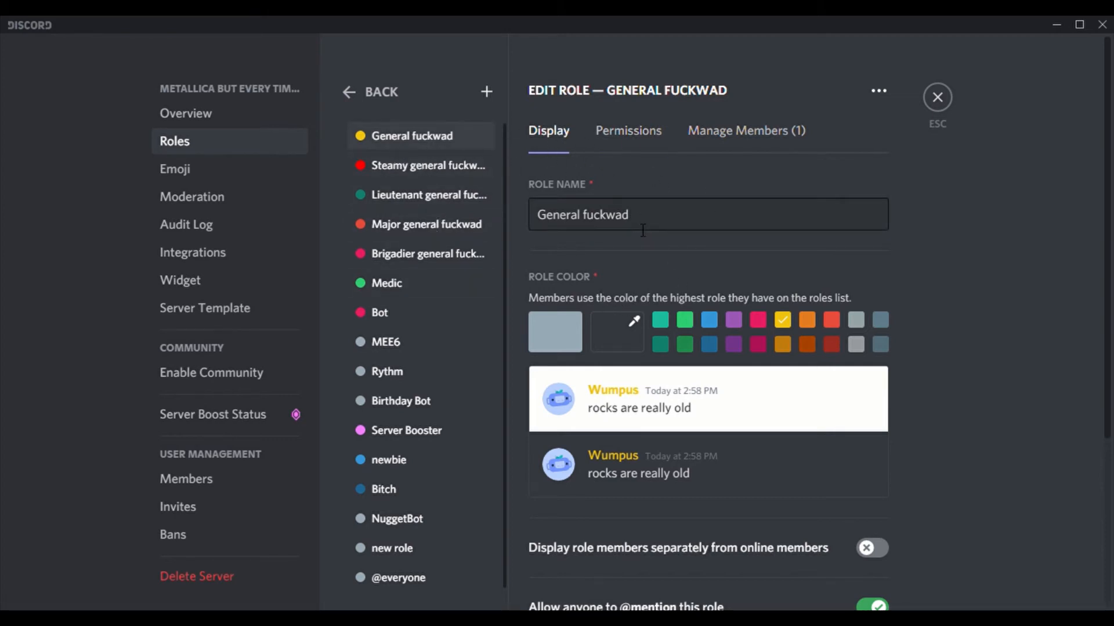
{"action": "left_click", "coordinate": [622, 140]}
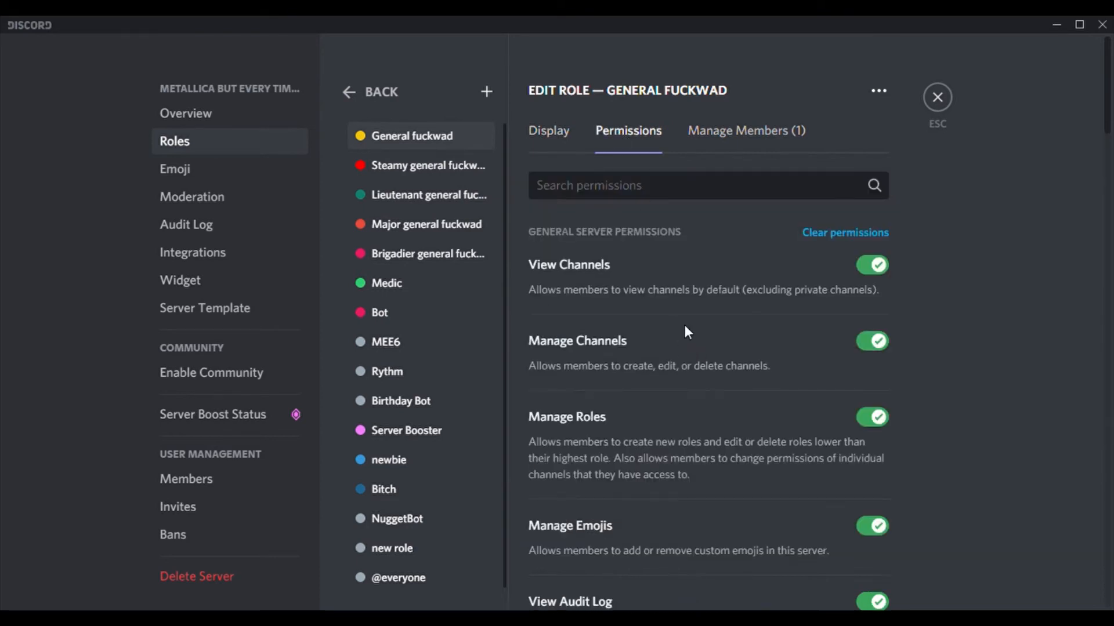
{"action": "scroll", "coordinate": [690, 374], "scroll_direction": "down", "scroll_amount": 15}
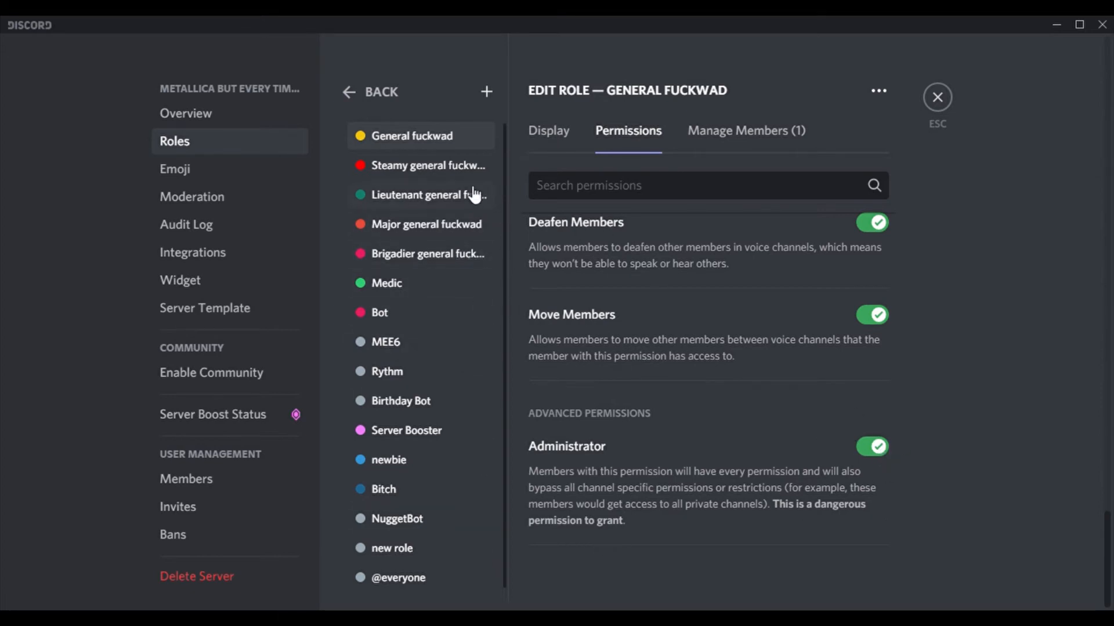
- Turn off the Administrator permission for the Rythm role and save the change
{"action": "left_click", "coordinate": [406, 378]}
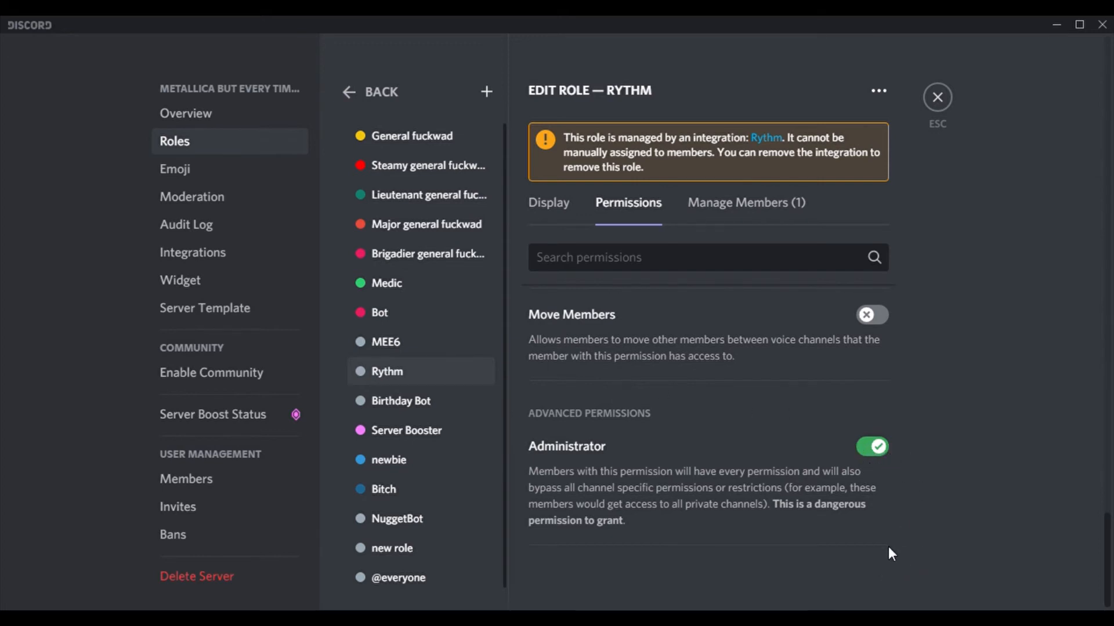
{"action": "left_click", "coordinate": [879, 448]}
{"action": "left_click", "coordinate": [886, 575]}
{"action": "scroll", "coordinate": [439, 484], "scroll_direction": "down", "scroll_amount": 2}
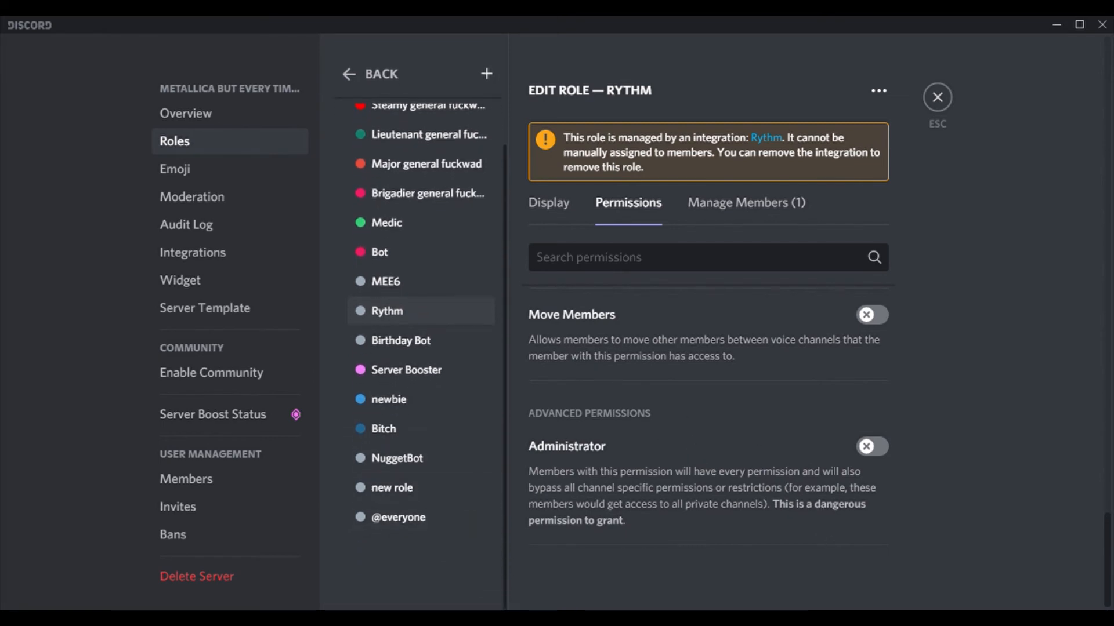
{"action": "left_click", "coordinate": [423, 520]}
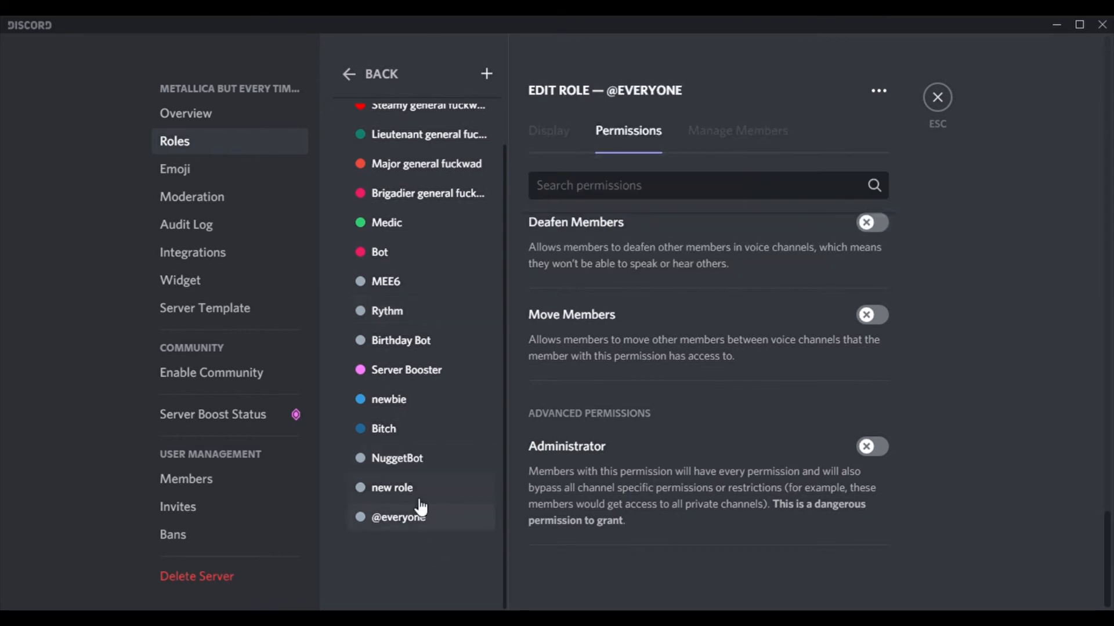
{"action": "scroll", "coordinate": [438, 509], "scroll_direction": "up", "scroll_amount": 2}
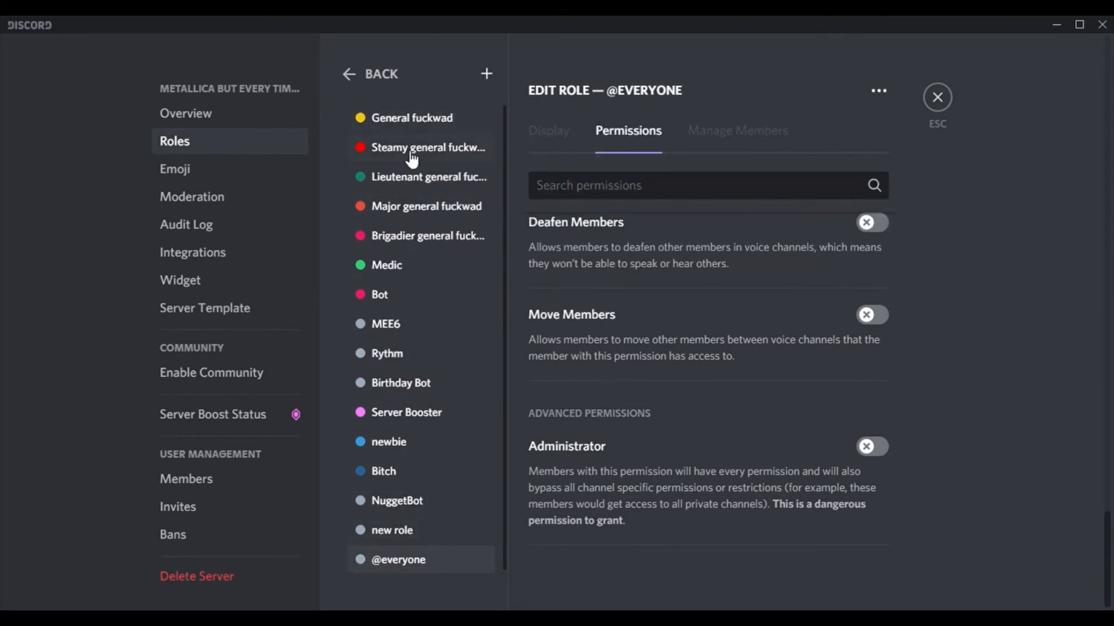
{"action": "left_click", "coordinate": [422, 121]}
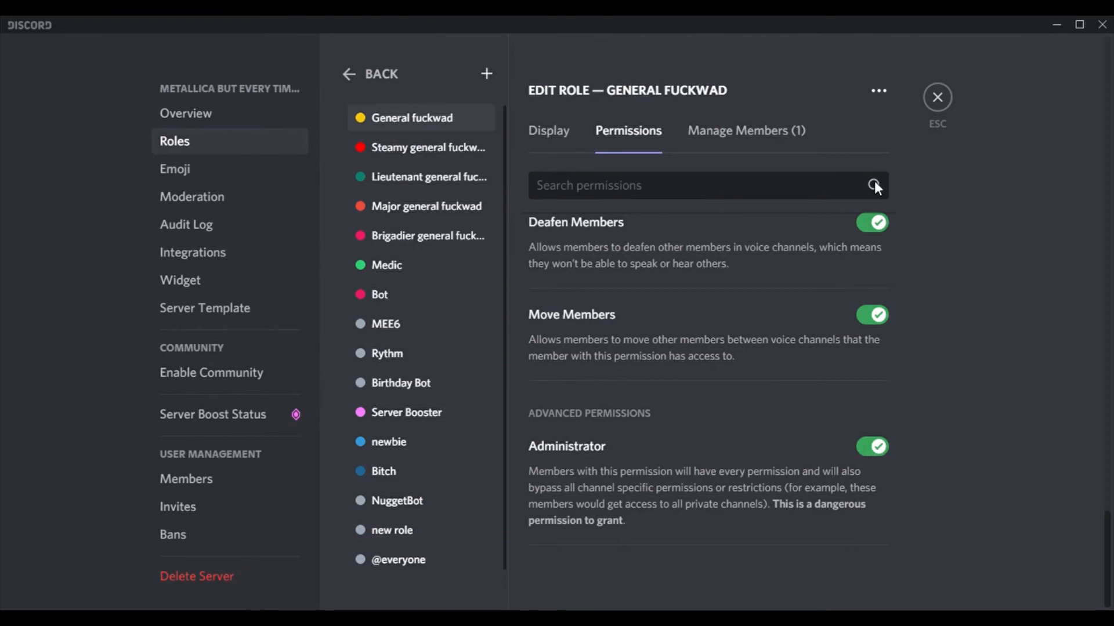
{"action": "left_click", "coordinate": [937, 97]}
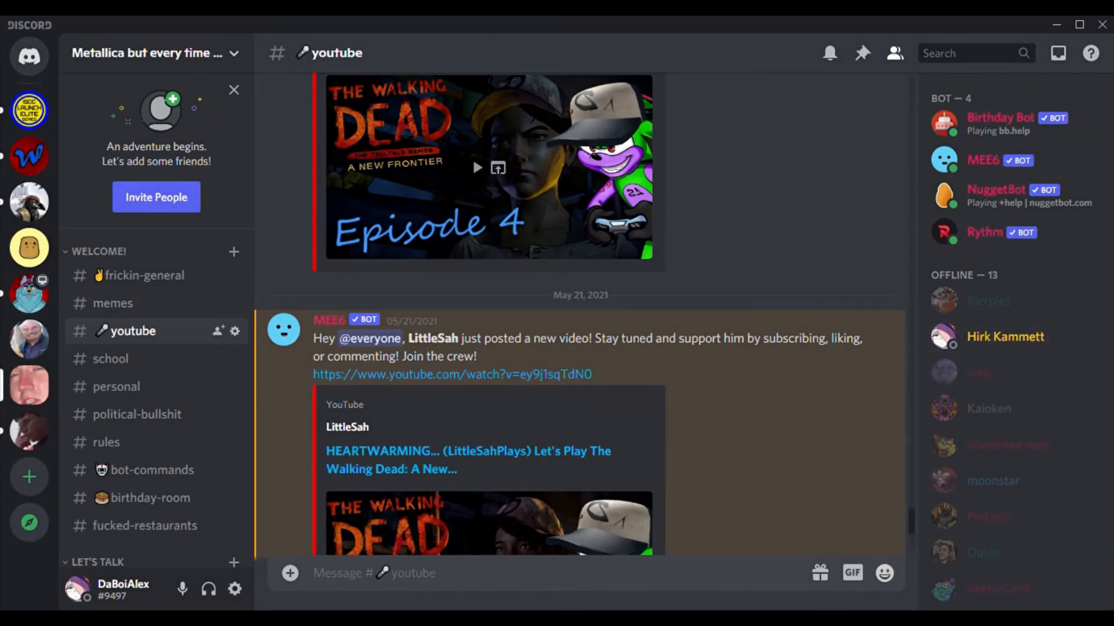
- Log out of the account from the user settings and confirm the logout
{"action": "left_click", "coordinate": [235, 589]}
{"action": "scroll", "coordinate": [238, 496], "scroll_direction": "down", "scroll_amount": 7}
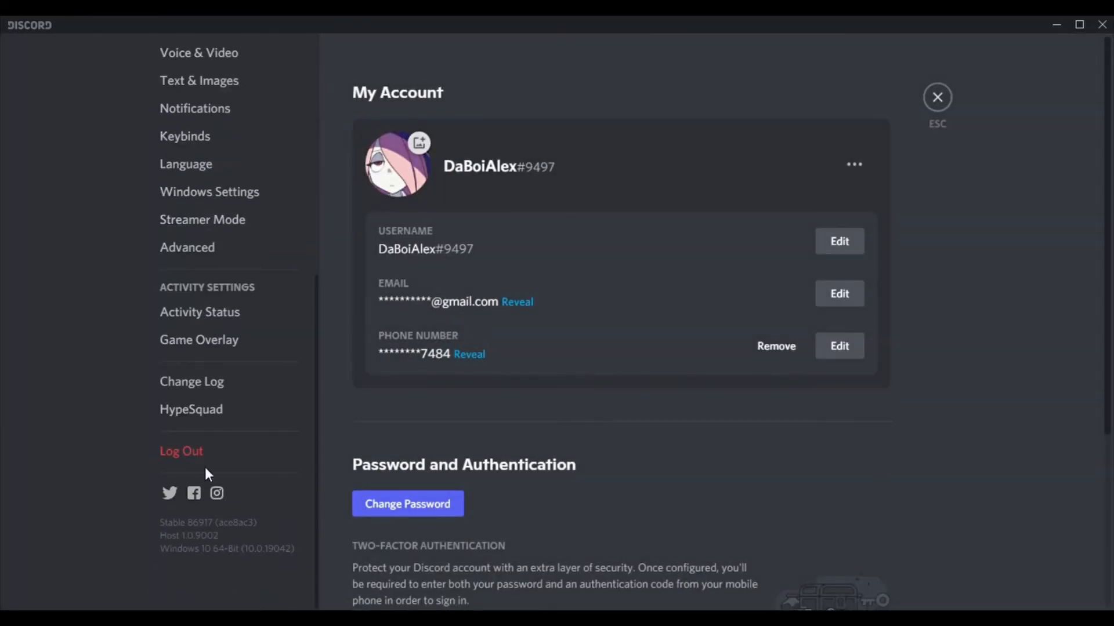
{"action": "left_click", "coordinate": [212, 452]}
{"action": "left_click", "coordinate": [684, 366]}
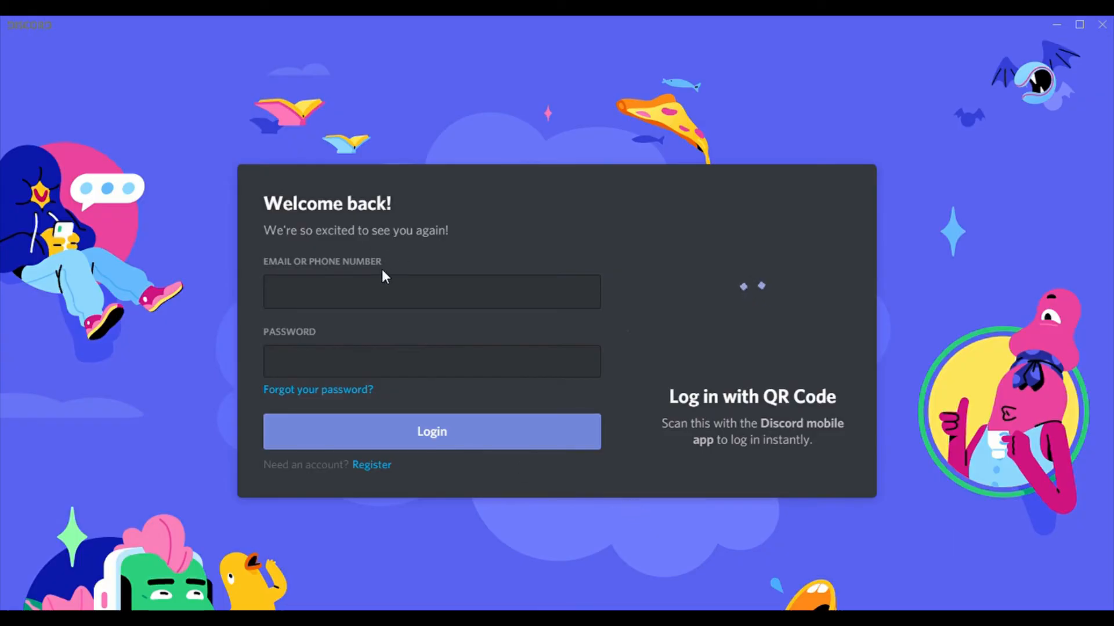
- Log back in with the account's email or phone number and password, and open the Metallica server
{"action": "left_click", "coordinate": [389, 293]}
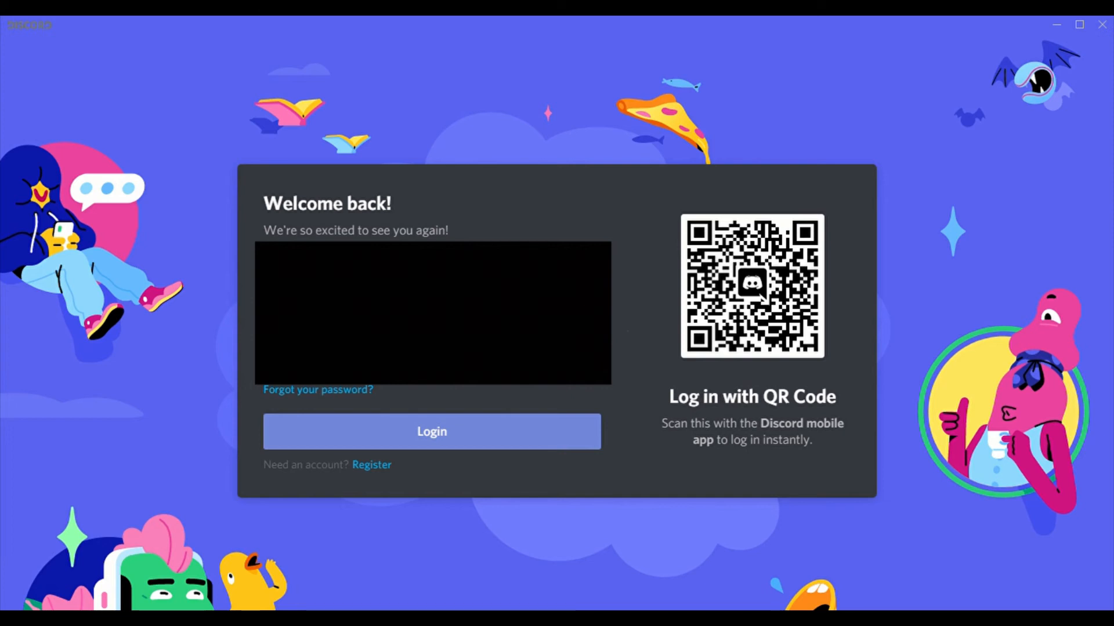
{"action": "key", "text": "Return"}
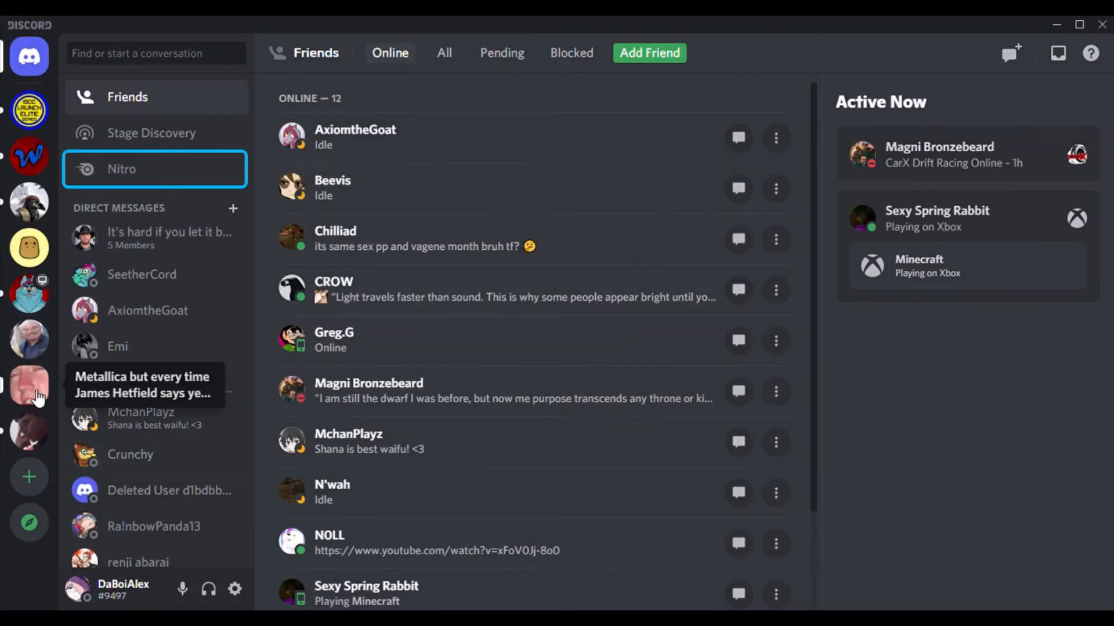
{"action": "left_click", "coordinate": [34, 397]}
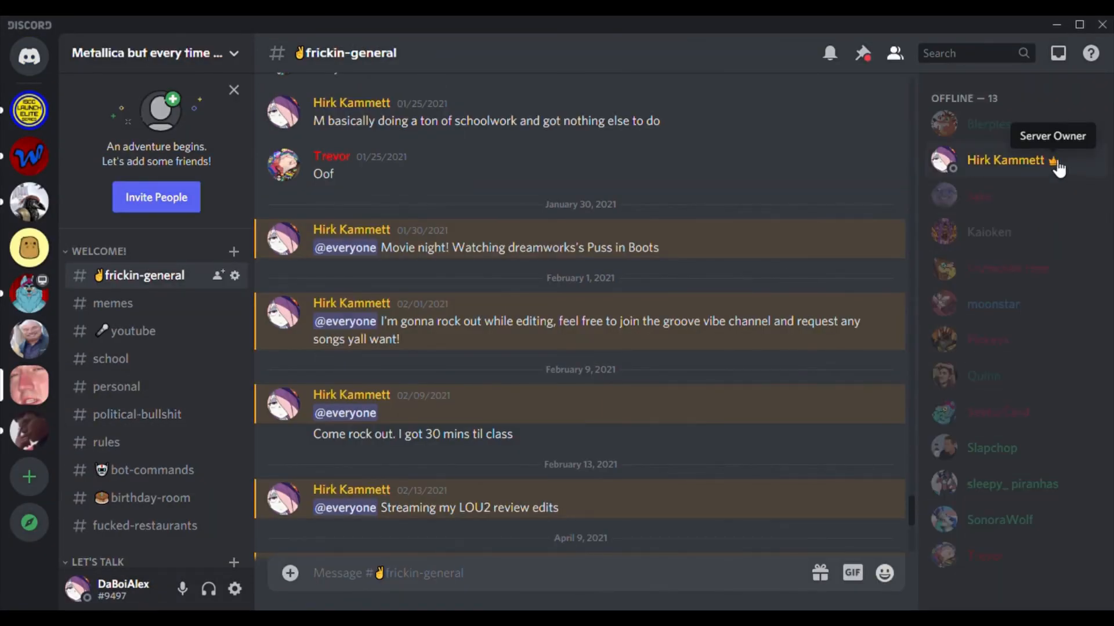
- Check the Server Owner crown in the member list and the latest messages in the frickin-general channel
{"action": "mouse_move", "coordinate": [1057, 169]}
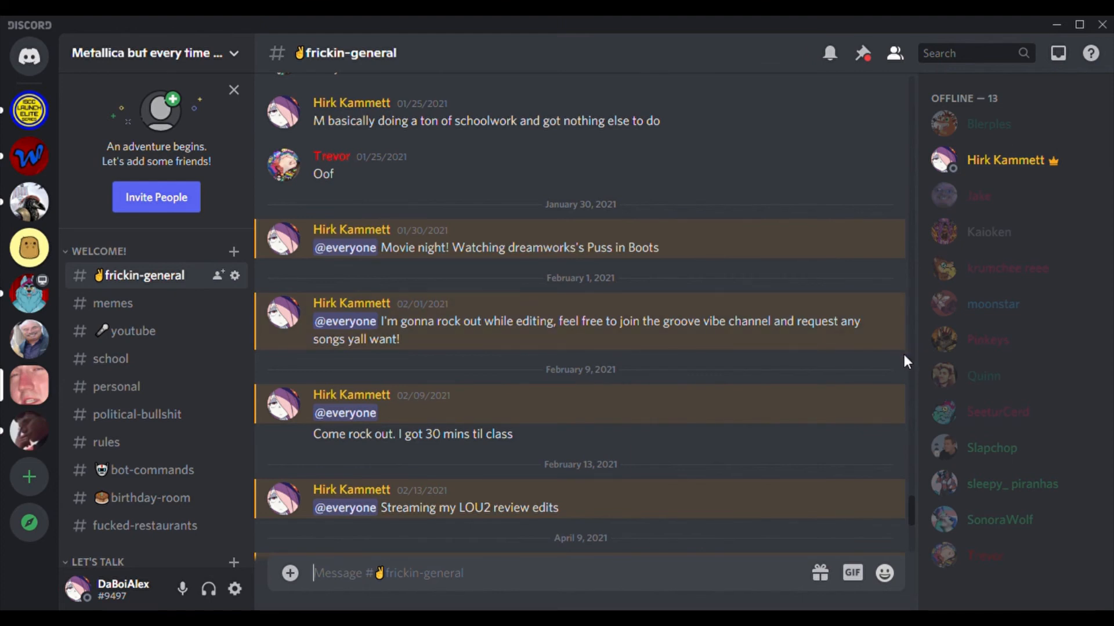
{"action": "scroll", "coordinate": [907, 363], "scroll_direction": "up", "scroll_amount": 2}
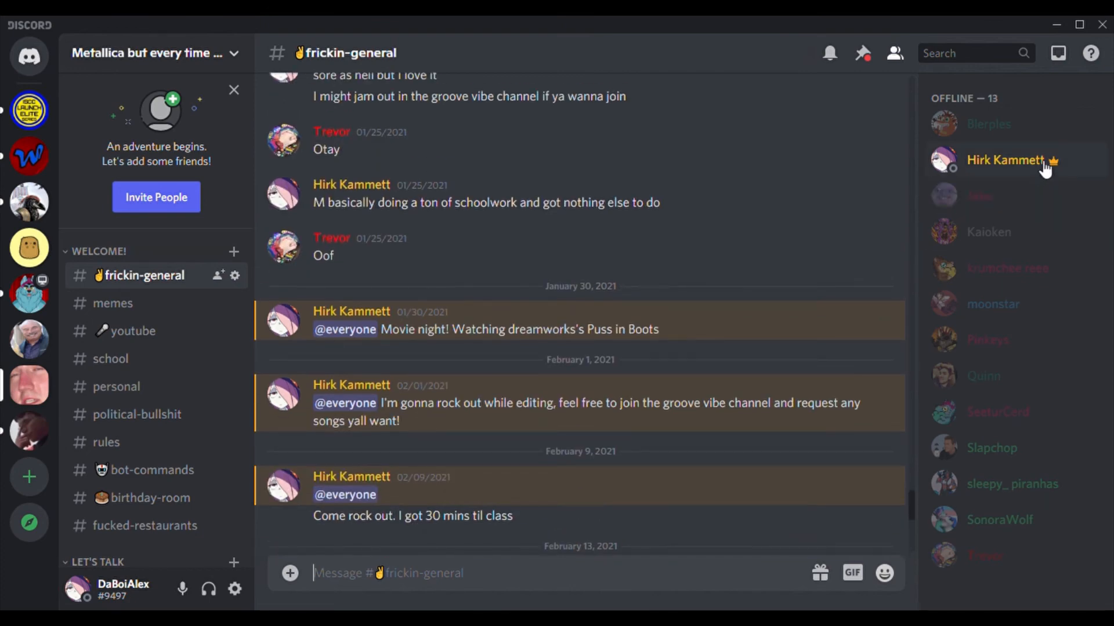
{"action": "scroll", "coordinate": [642, 393], "scroll_direction": "down", "scroll_amount": 7}
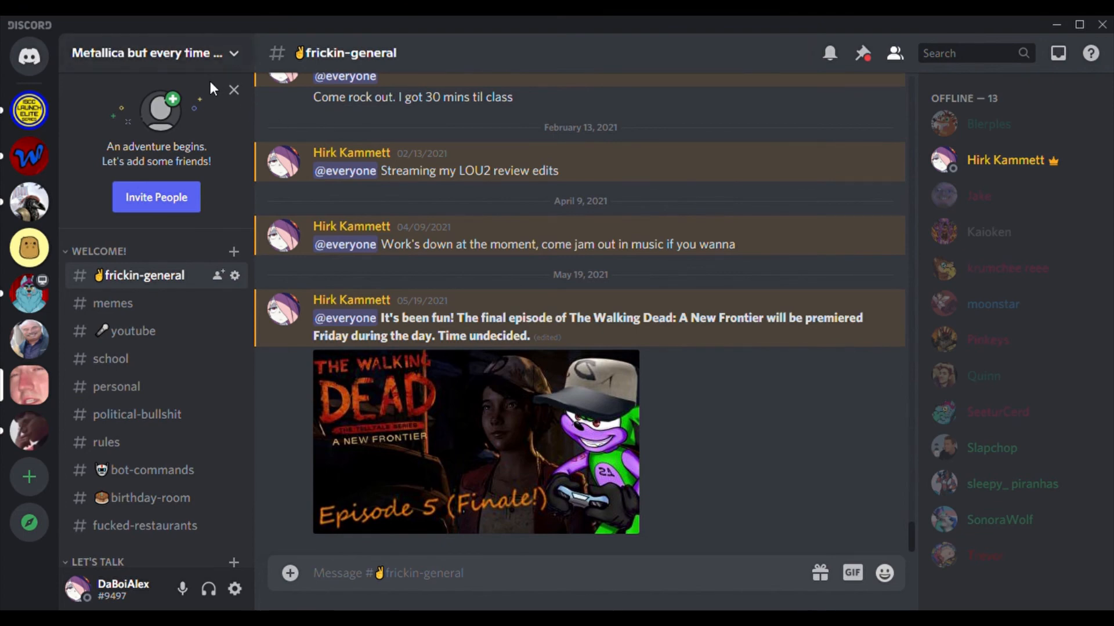
- Reopen the server's role settings and review the General fuckwad role's display options and permissions
{"action": "left_click", "coordinate": [178, 56]}
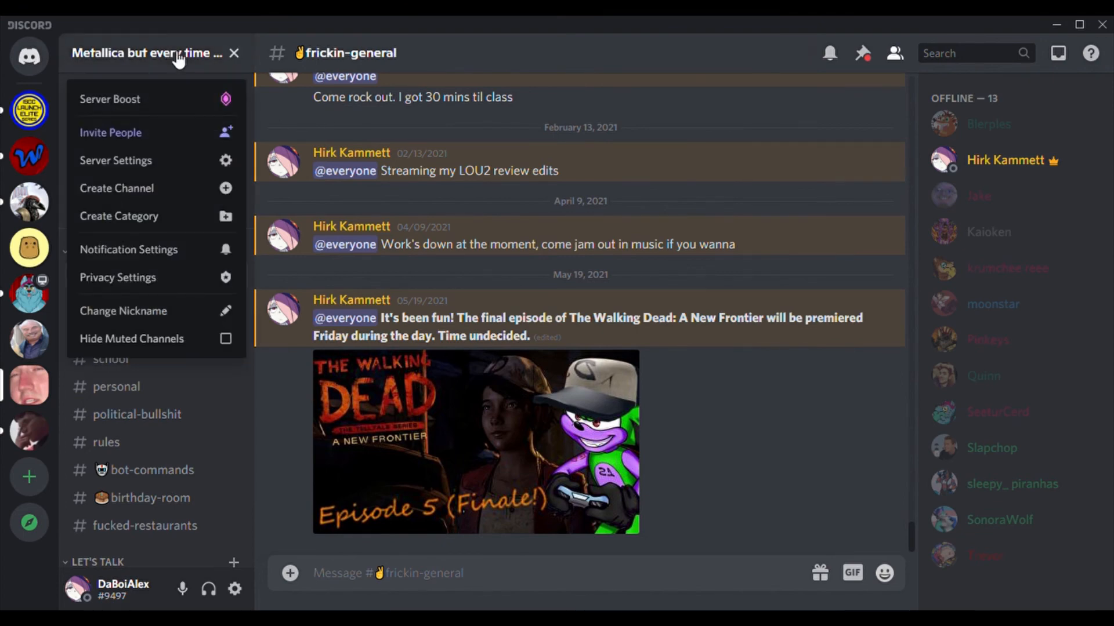
{"action": "left_click", "coordinate": [152, 164]}
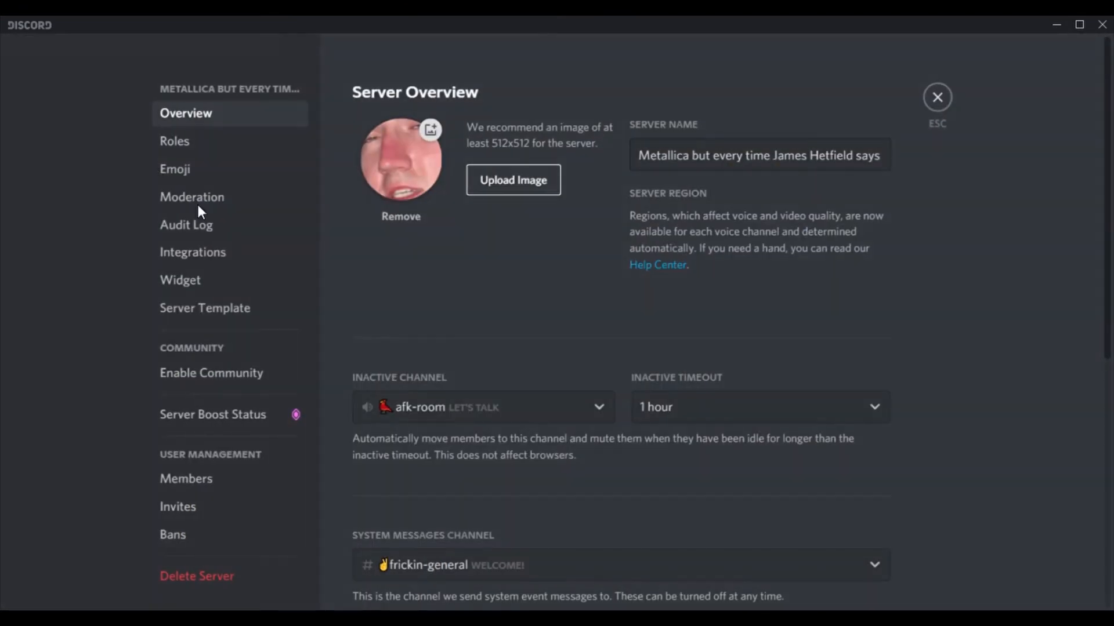
{"action": "left_click", "coordinate": [220, 155]}
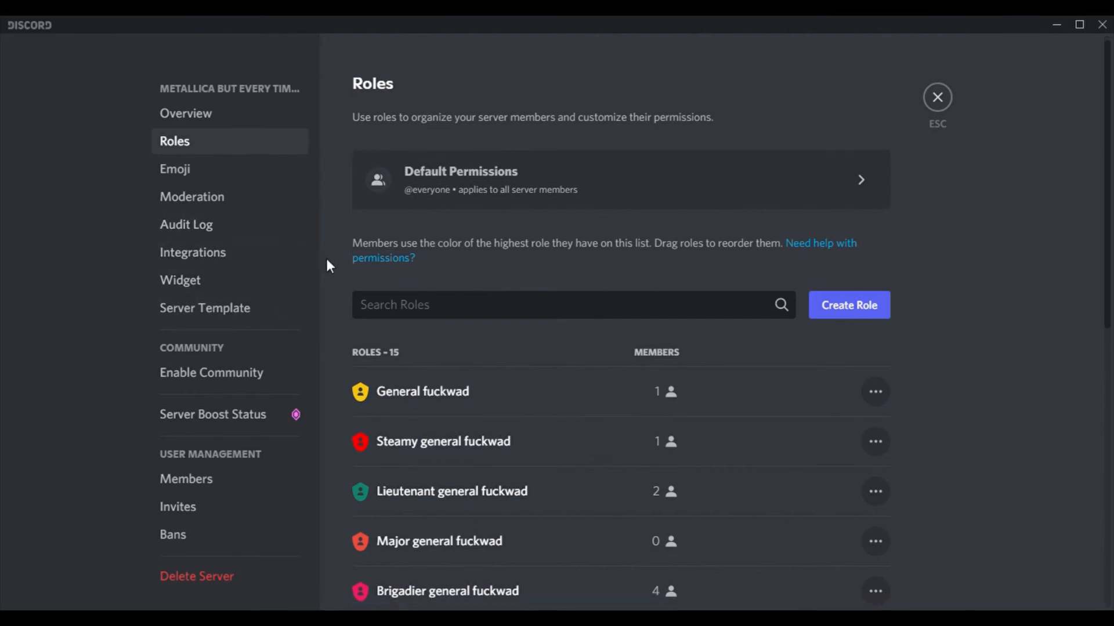
{"action": "scroll", "coordinate": [488, 214], "scroll_direction": "down", "scroll_amount": 5}
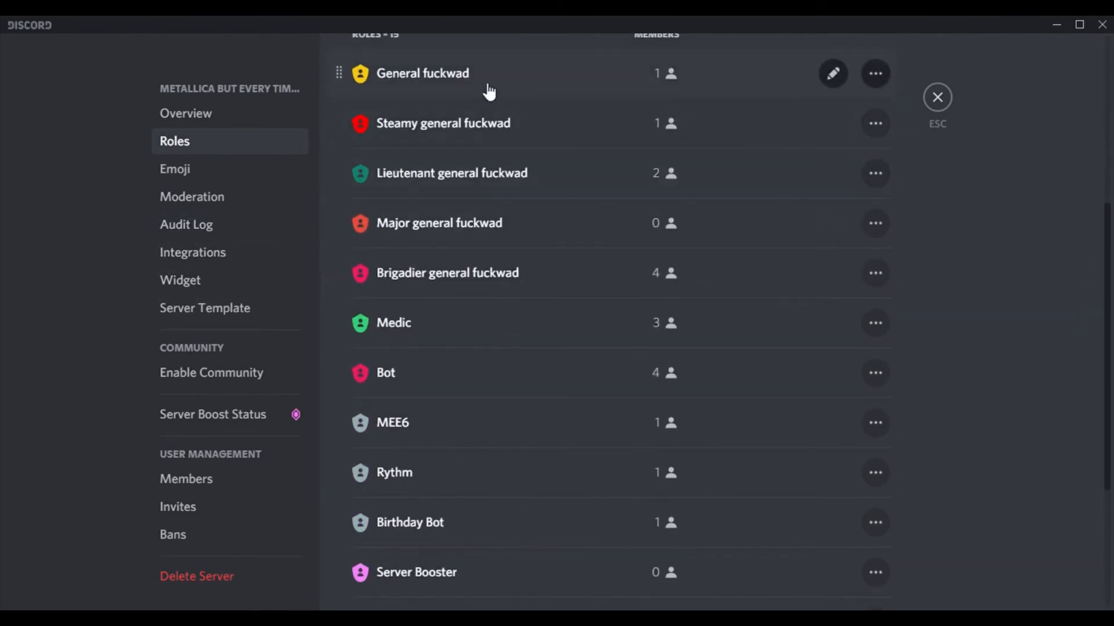
{"action": "left_click", "coordinate": [838, 80]}
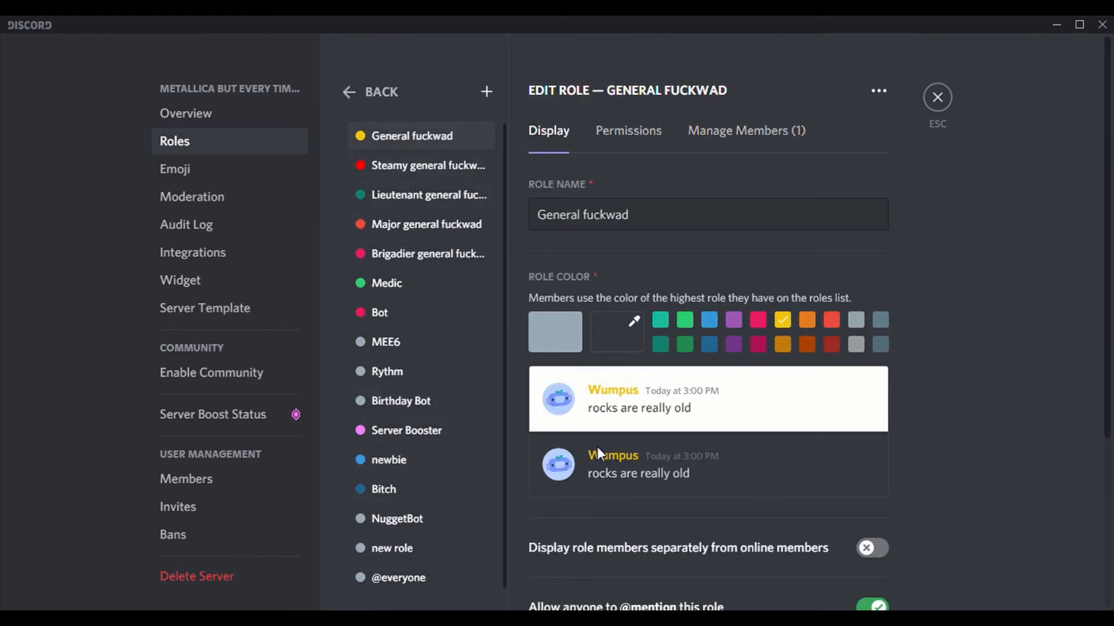
{"action": "scroll", "coordinate": [633, 475], "scroll_direction": "down", "scroll_amount": 4}
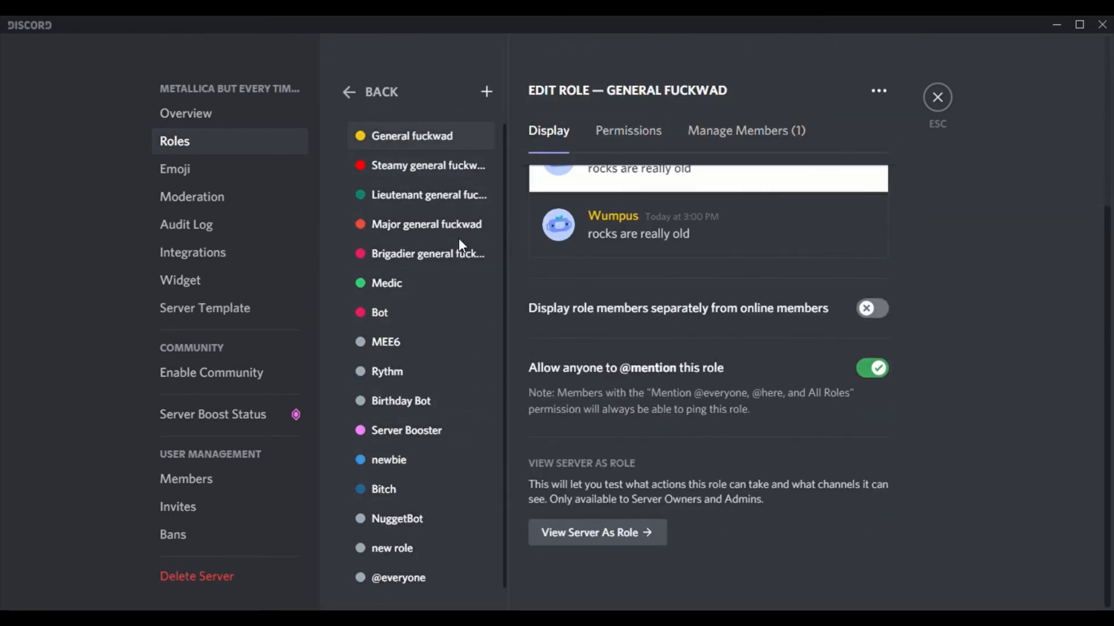
{"action": "left_click", "coordinate": [628, 130]}
{"action": "scroll", "coordinate": [822, 439], "scroll_direction": "down", "scroll_amount": 20}
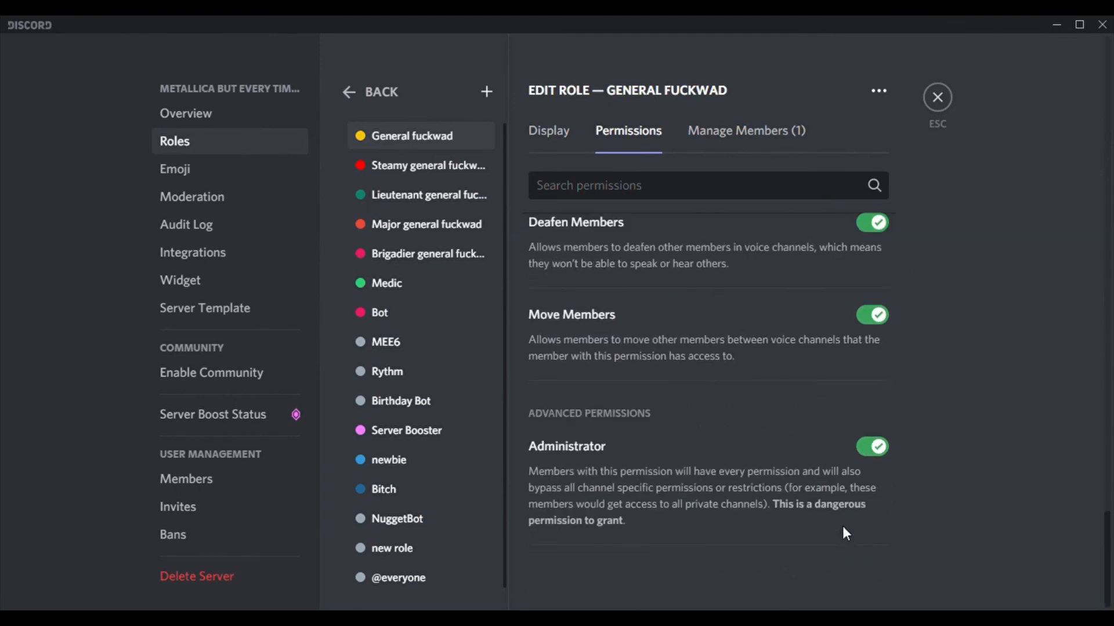
- Switch the General fuckwad role's Administrator permission off and back on
{"action": "scroll", "coordinate": [696, 371], "scroll_direction": "up", "scroll_amount": 2}
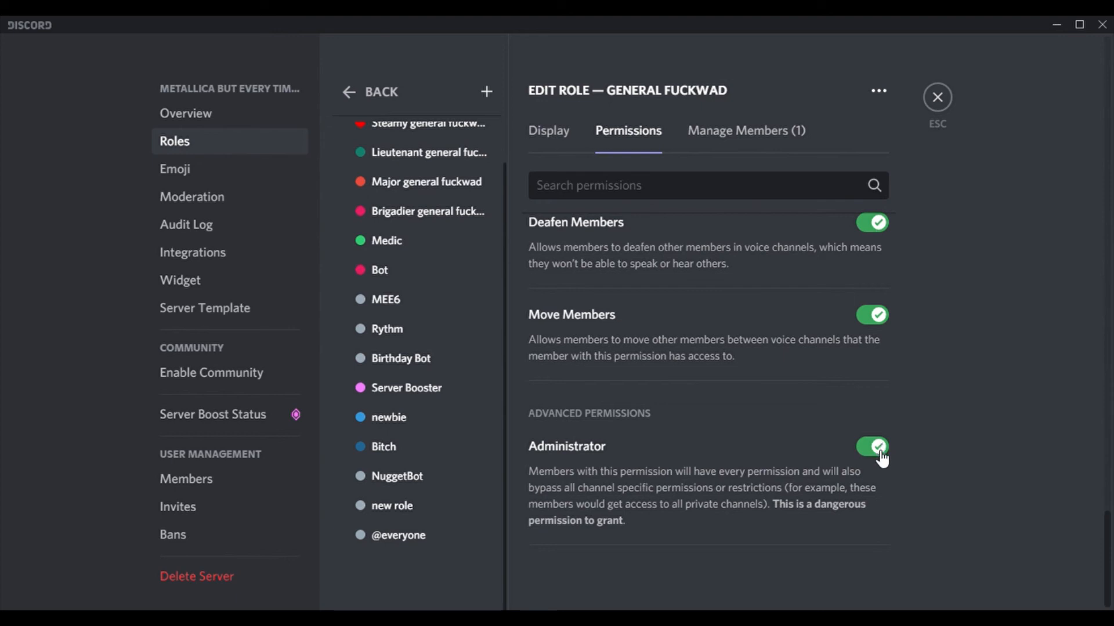
{"action": "left_click", "coordinate": [881, 450]}
{"action": "left_click", "coordinate": [883, 452]}
{"action": "scroll", "coordinate": [450, 353], "scroll_direction": "up", "scroll_amount": 2}
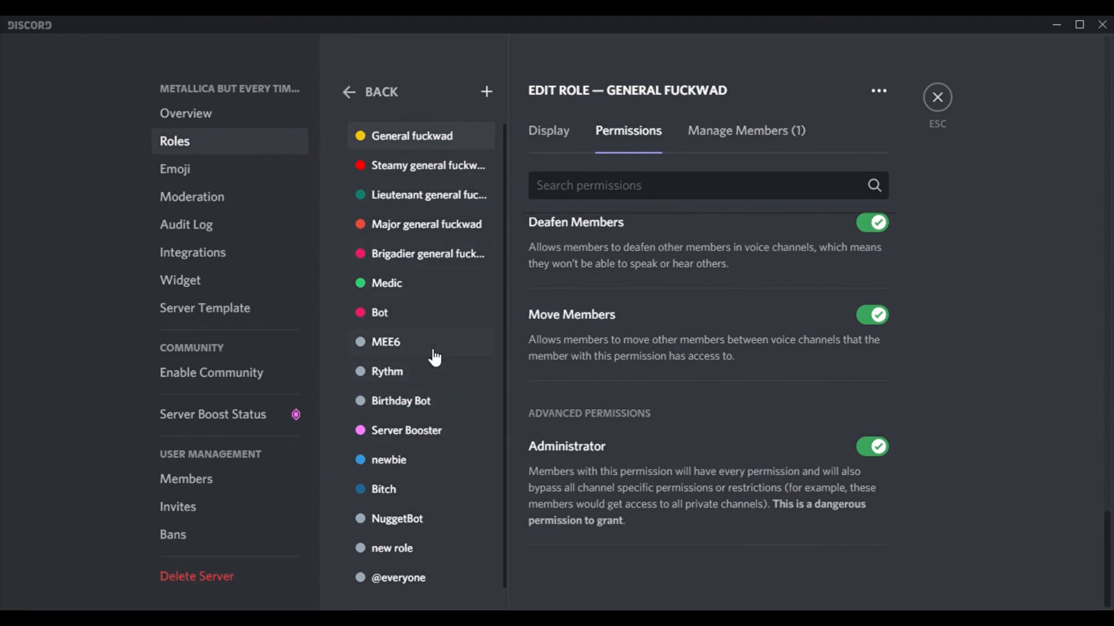
- Check the Rythm role's permissions, save the General fuckwad role with Administrator enabled, and close the server settings
{"action": "left_click", "coordinate": [434, 378]}
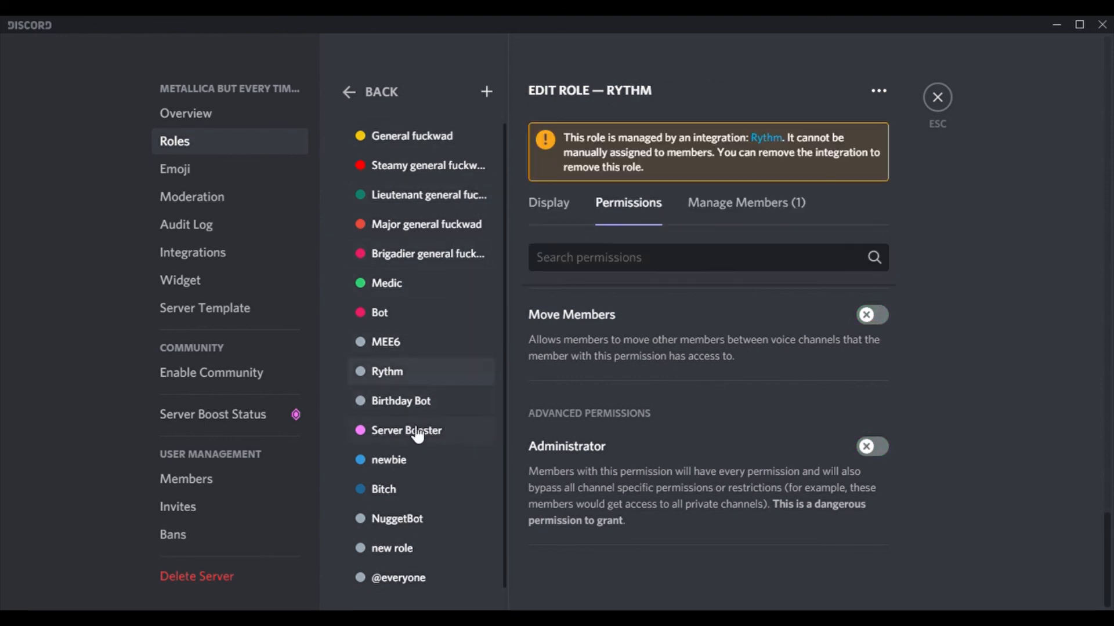
{"action": "left_click", "coordinate": [426, 139]}
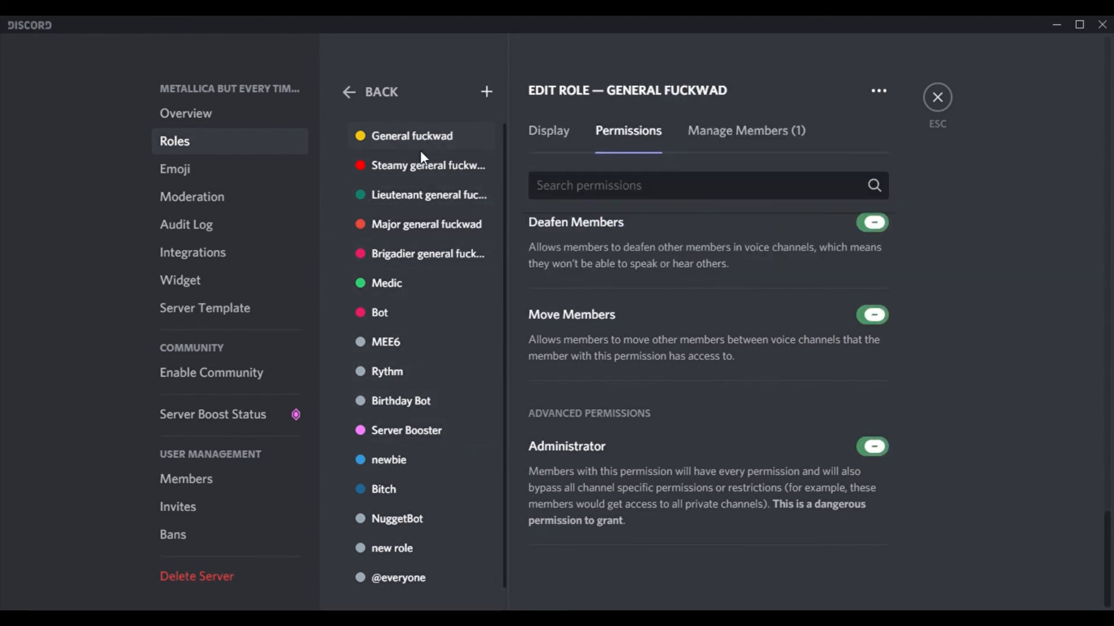
{"action": "left_click", "coordinate": [878, 448]}
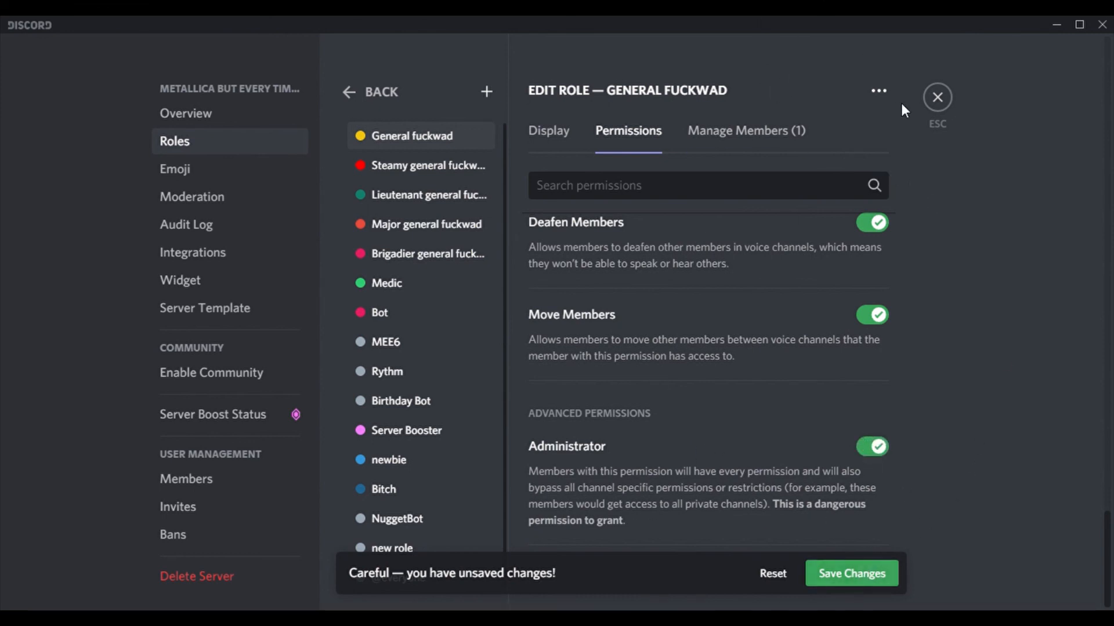
{"action": "left_click", "coordinate": [952, 98]}
{"action": "left_click", "coordinate": [882, 573]}
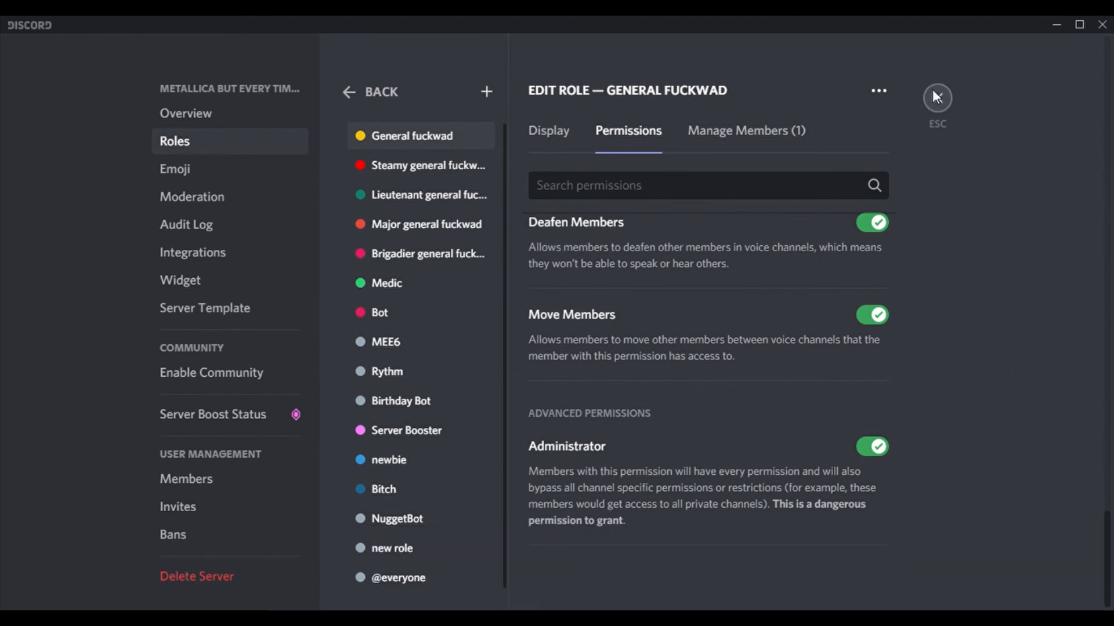
{"action": "left_click", "coordinate": [936, 96]}
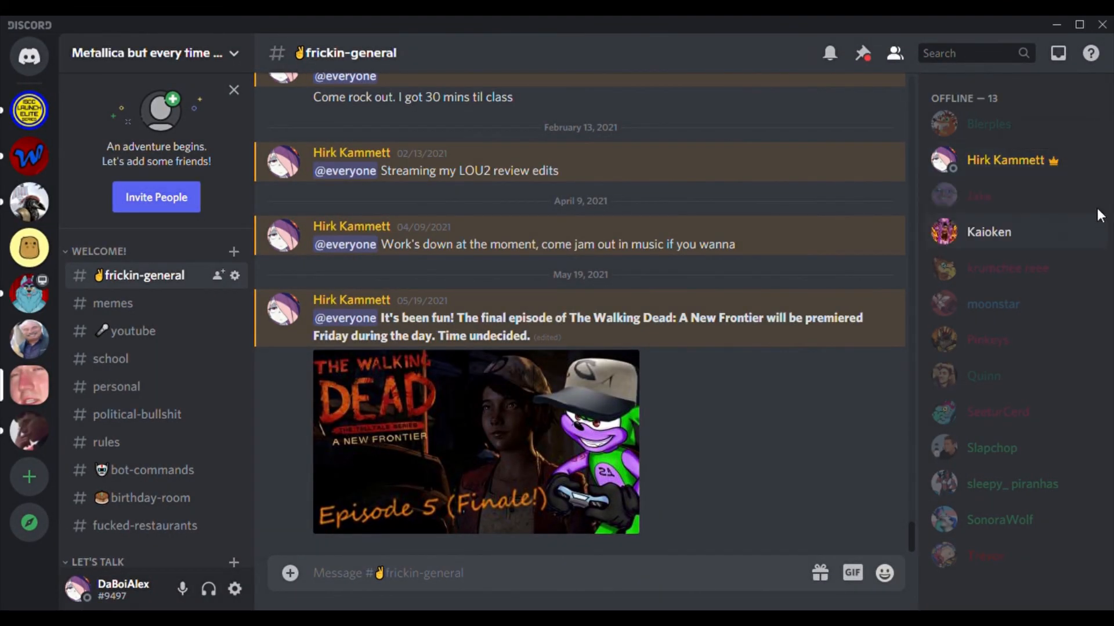